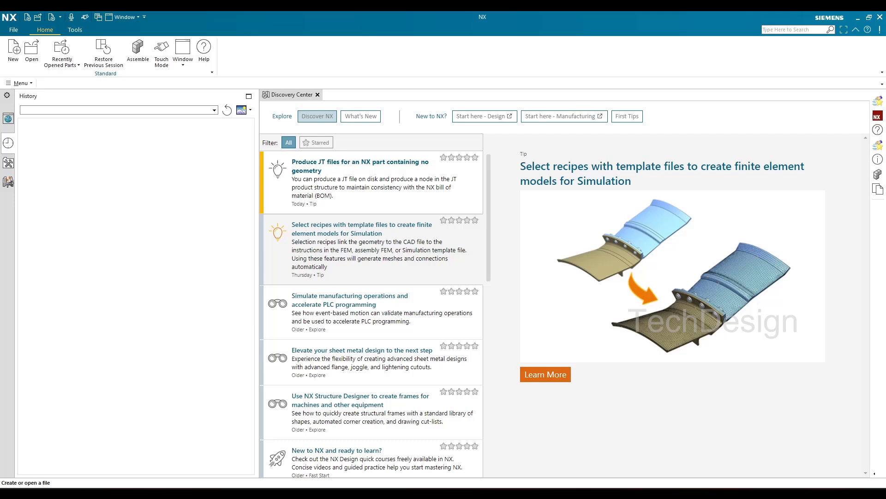
Step: Check the reference drawing 43 in Windows Photo Viewer and create a millimetre part model1.prt in NX from the Model template
click(545, 450)
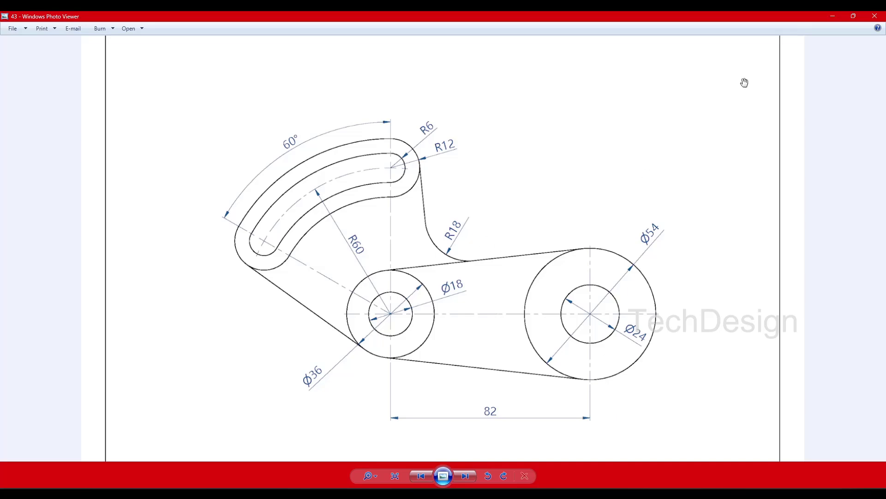
click(833, 17)
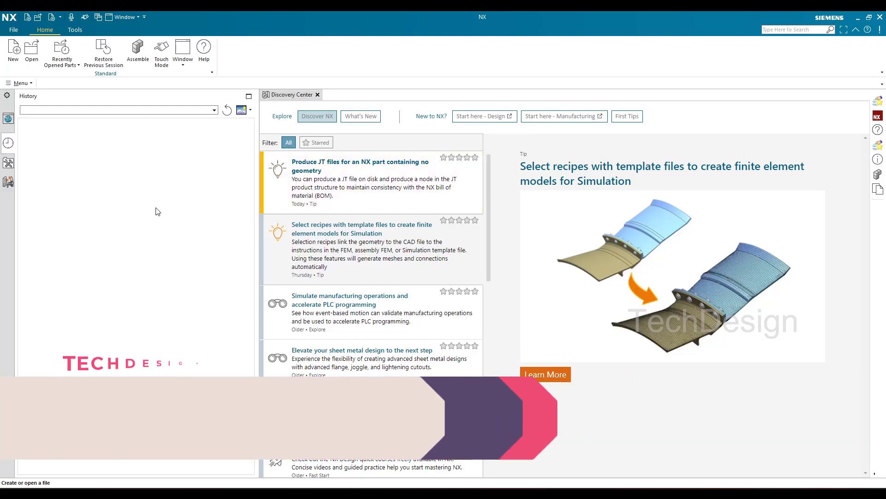
click(10, 58)
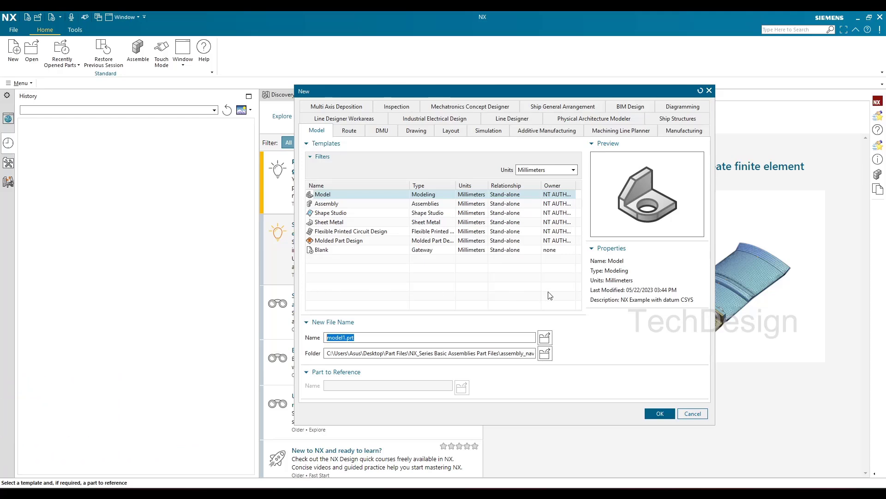
click(369, 197)
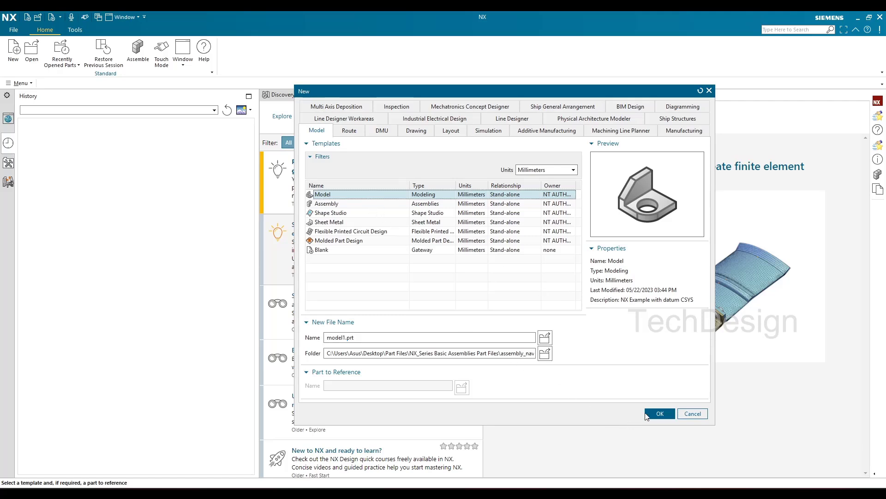
click(660, 413)
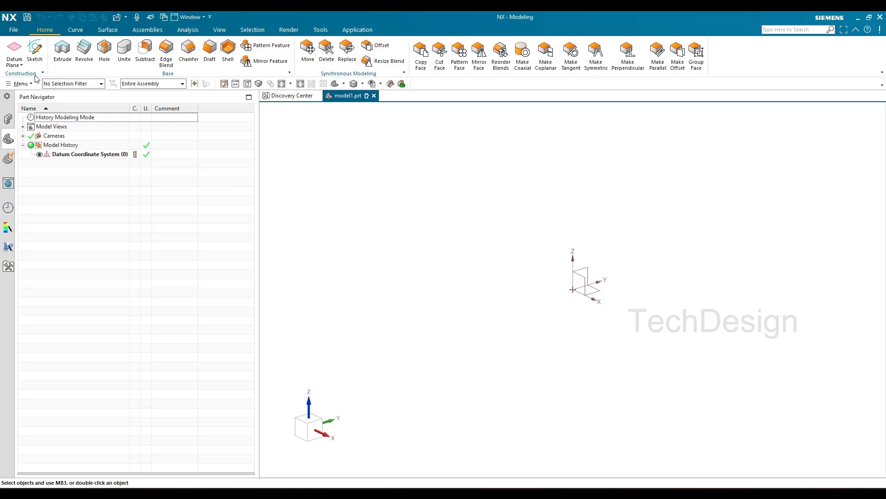
Step: Start a new sketch on the default XY plane
click(35, 54)
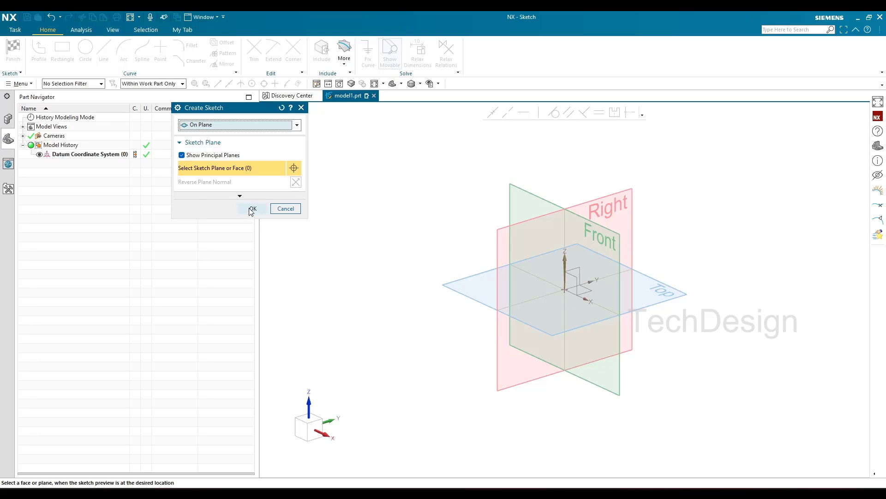
click(252, 210)
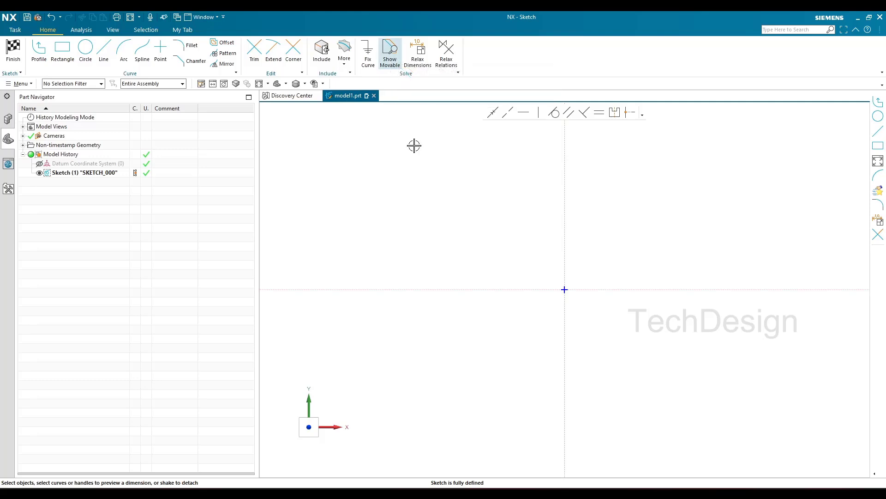
click(390, 60)
Step: Consult the reference drawing and sketch two concentric circles centred on the origin, the inner one about 242 mm in diameter
click(543, 475)
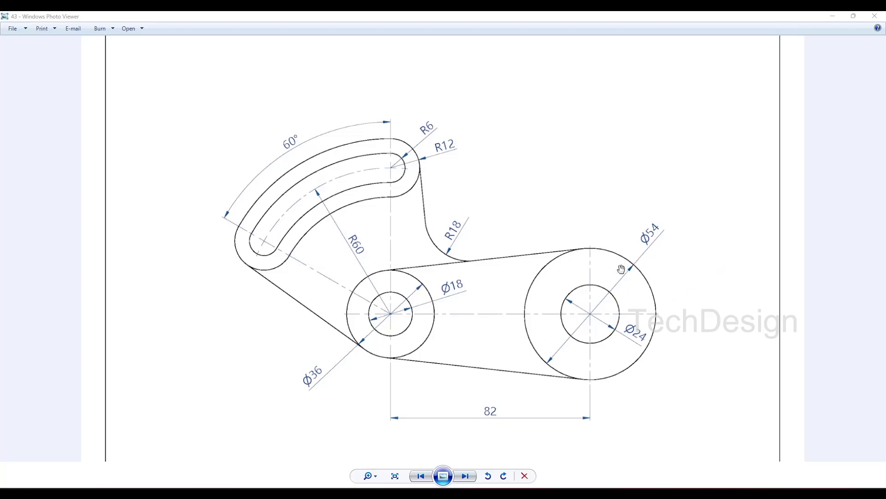
click(832, 16)
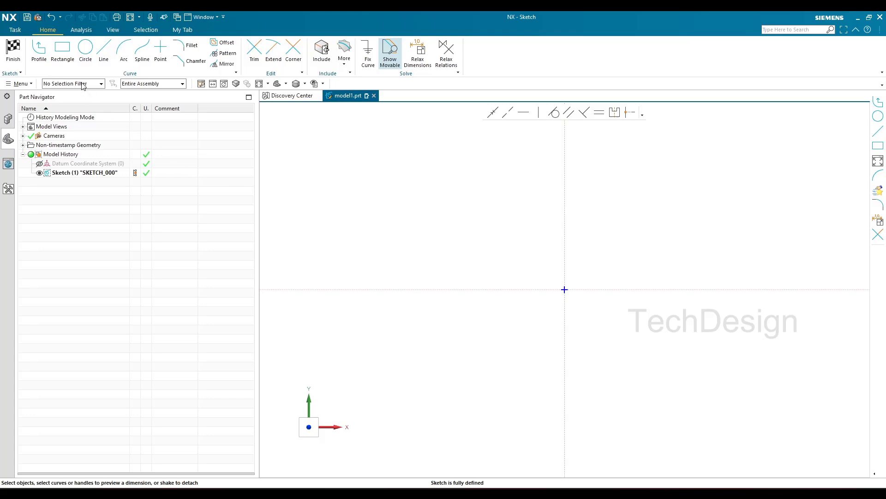
click(85, 57)
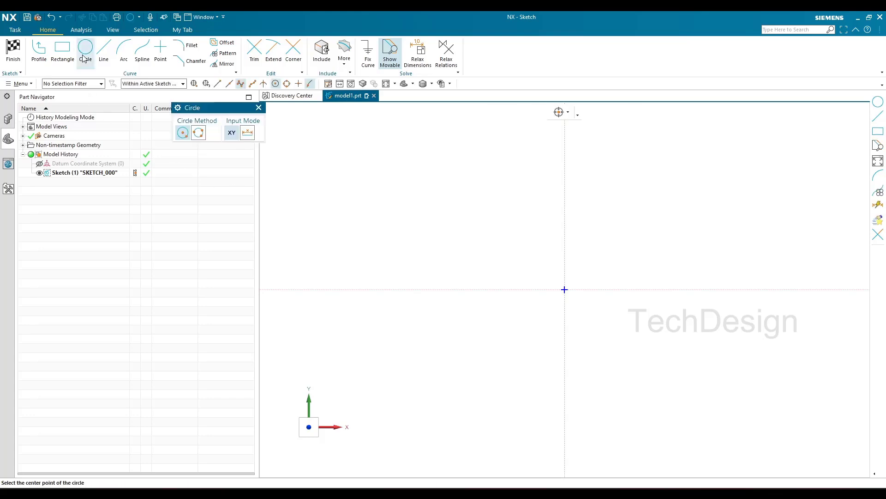
click(565, 290)
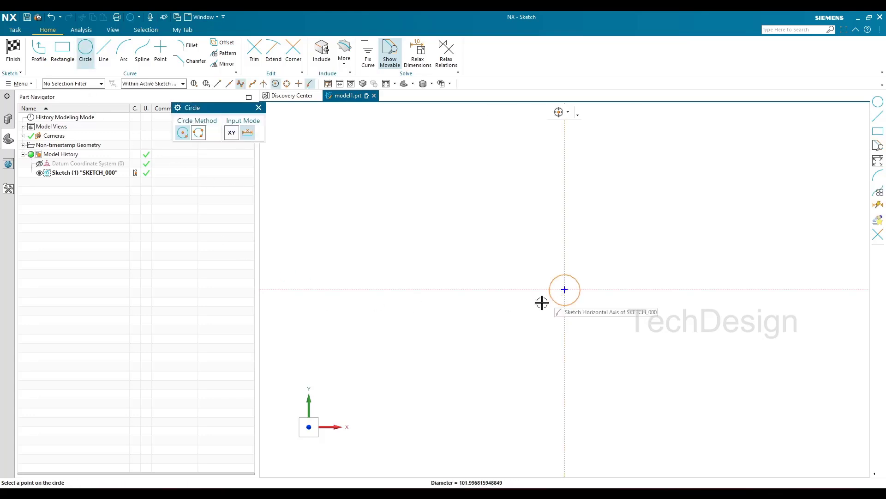
click(518, 313)
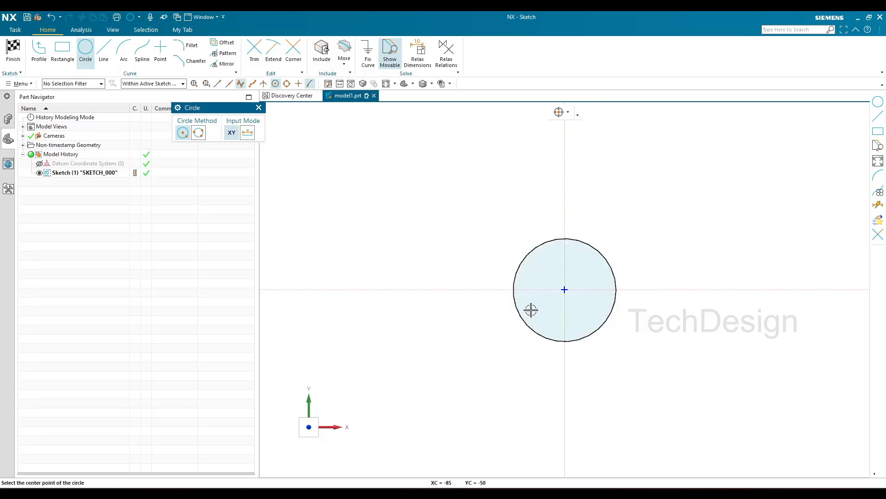
click(565, 290)
click(496, 323)
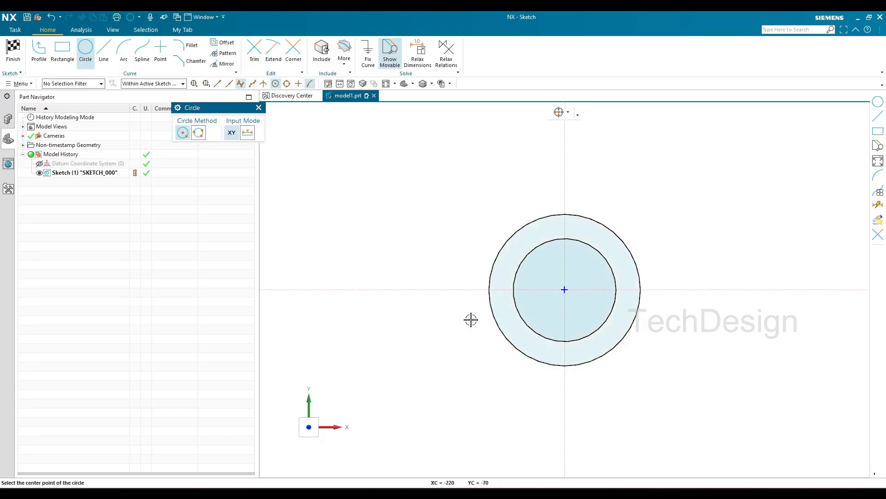
key(Escape)
scroll(430, 221, down, 2)
scroll(463, 290, up, 1)
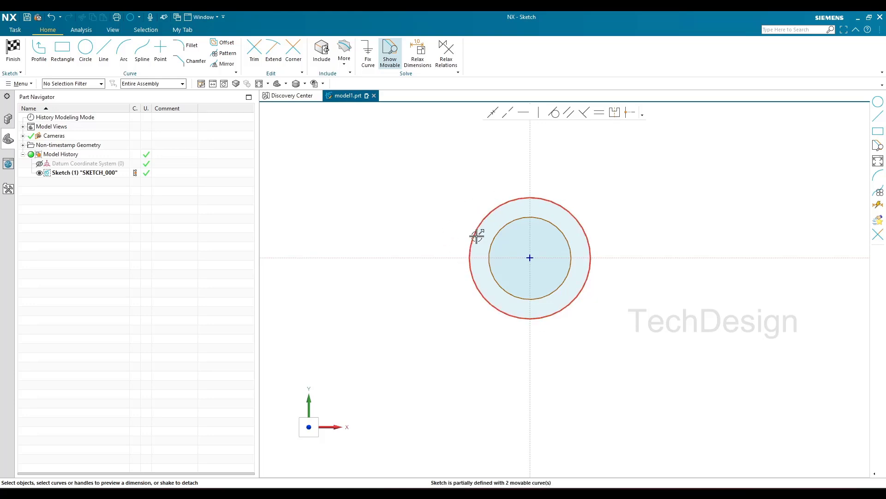
scroll(477, 236, up, 6)
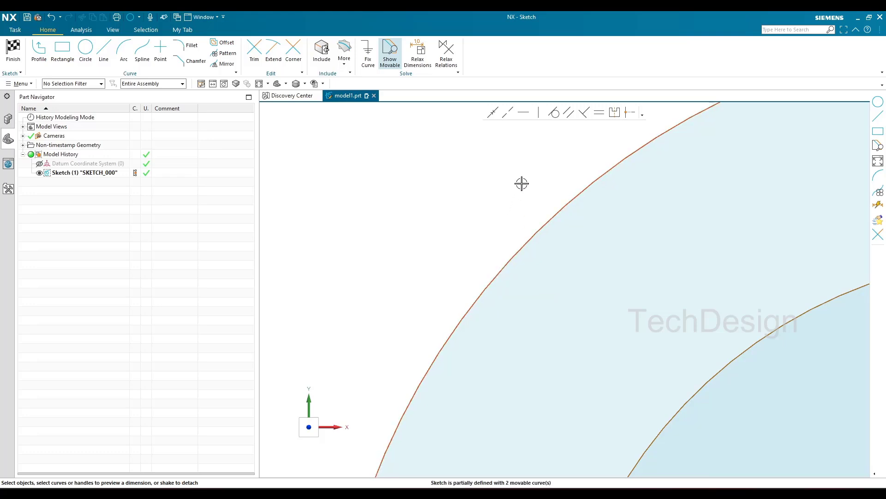
key(ctrl+f)
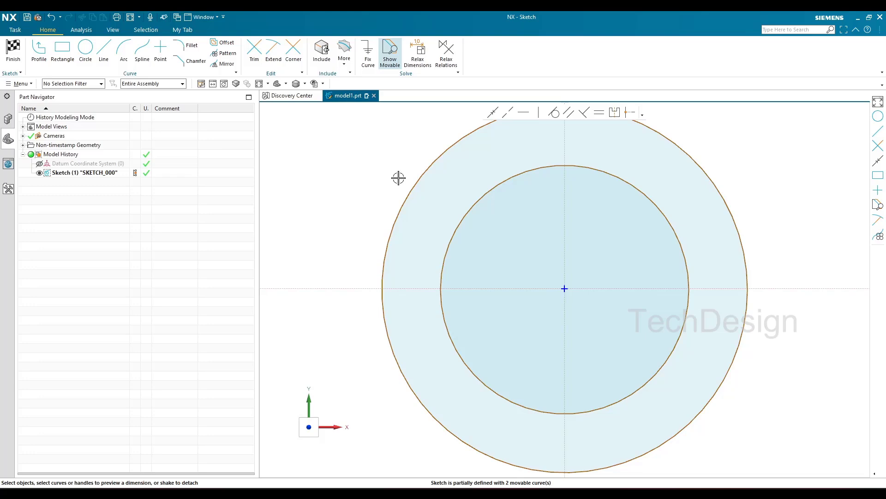
scroll(398, 177, down, 2)
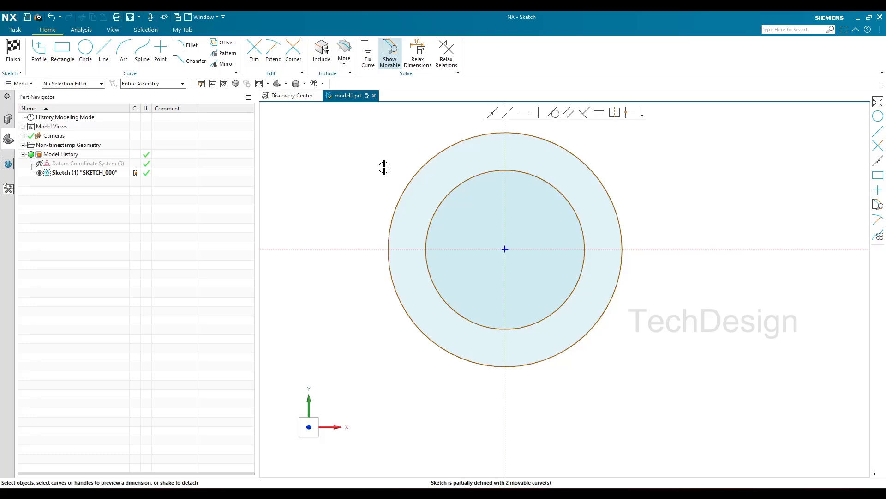
scroll(384, 167, down, 2)
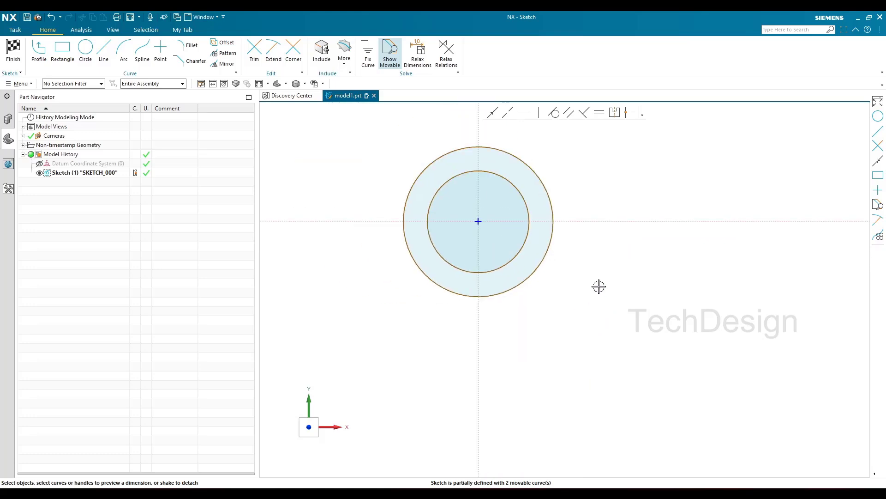
scroll(601, 289, down, 1)
Step: Dimension the inner circle's diameter as 18 mm per the reference drawing and scale the entire sketch to match
click(544, 493)
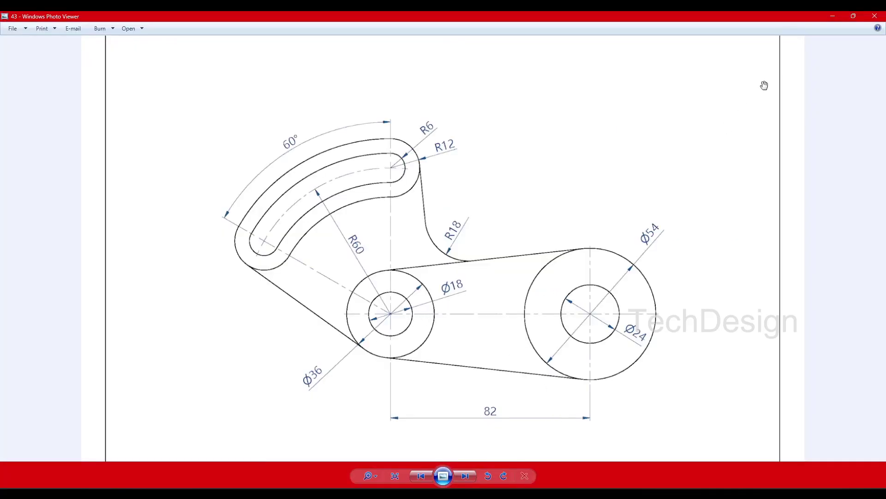
click(841, 17)
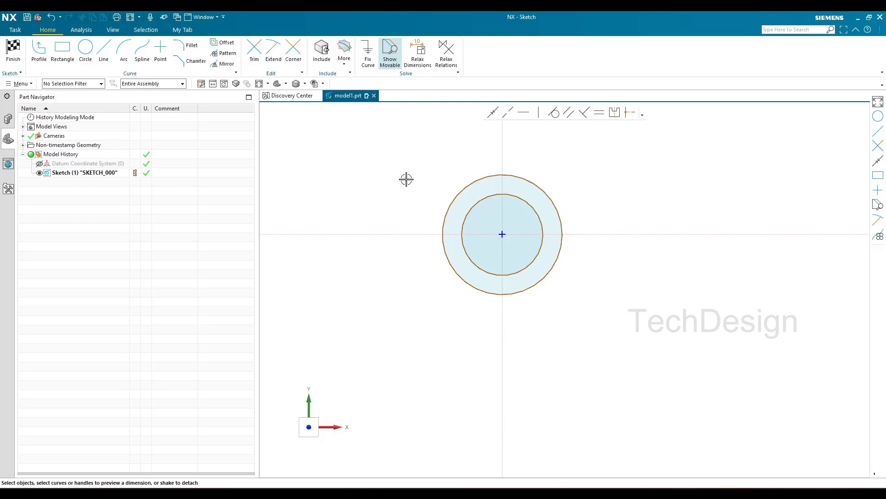
click(464, 221)
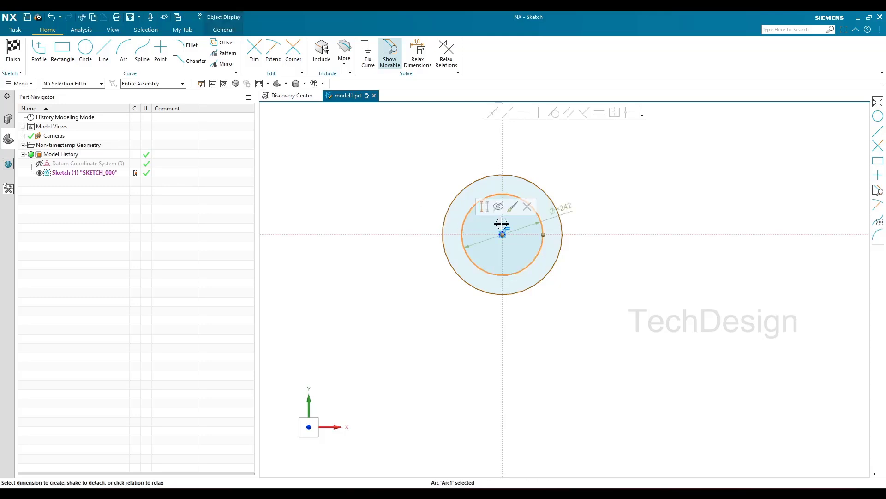
click(569, 209)
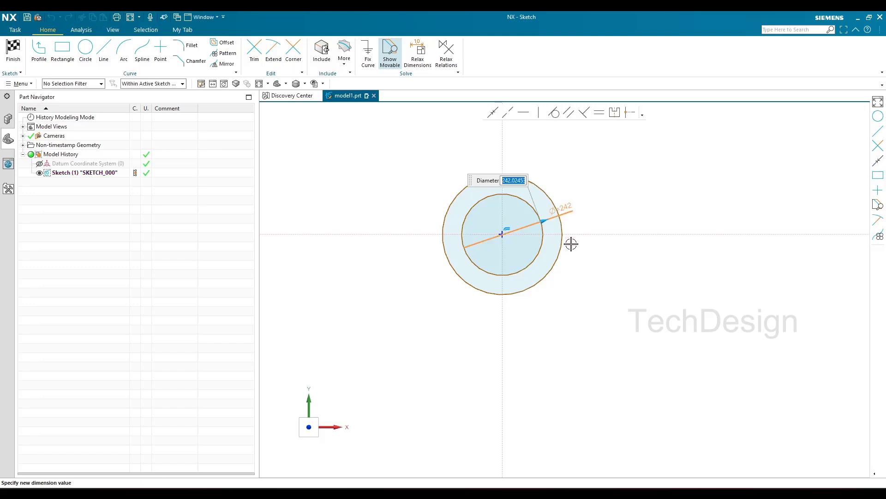
text(18)
key(Return)
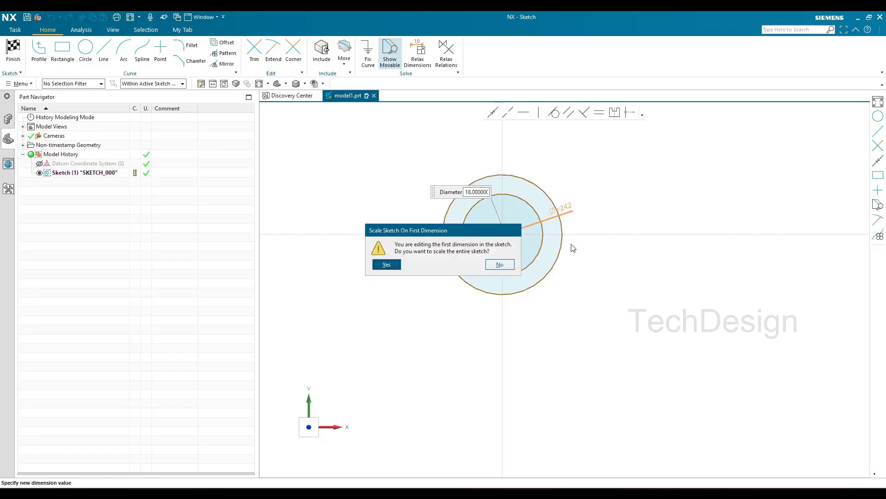
click(385, 266)
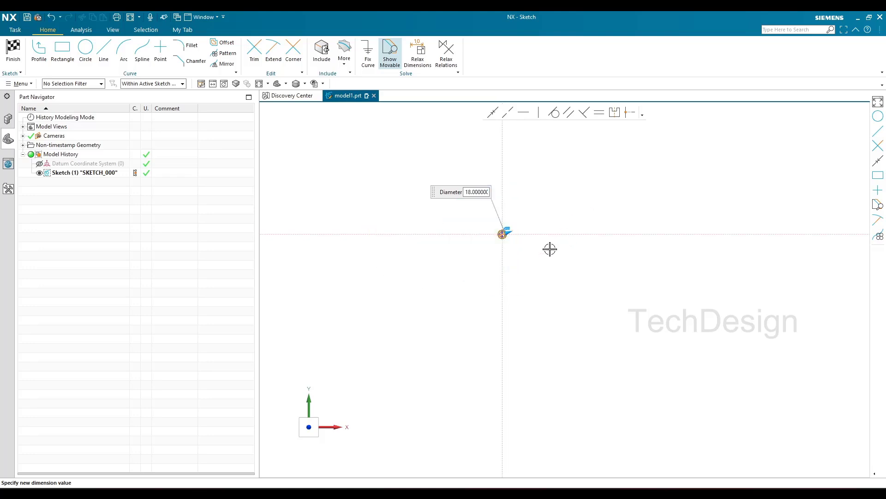
scroll(538, 260, up, 5)
scroll(396, 240, down, 3)
scroll(600, 301, up, 1)
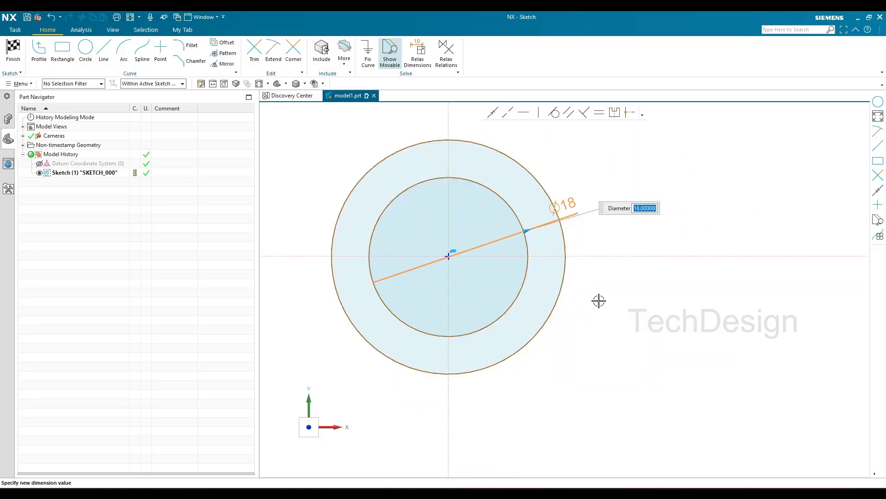
key(Escape)
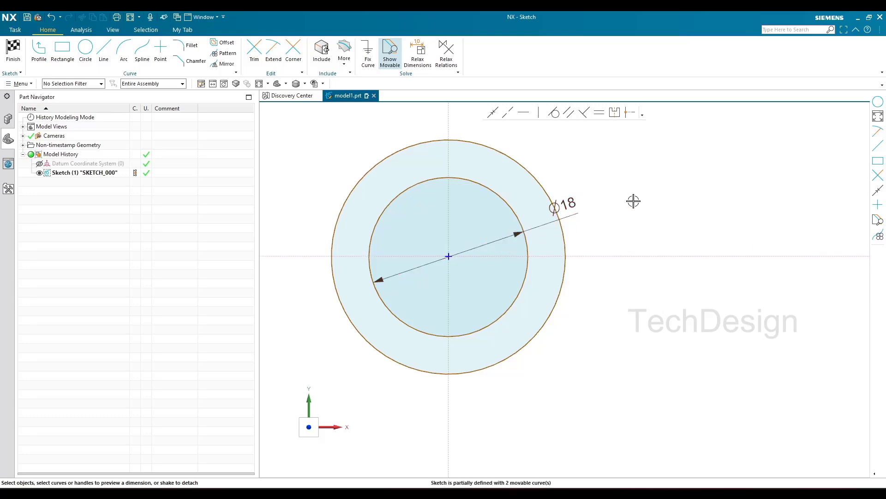
Step: Dimension the outer circle's diameter and set it to 36 mm
click(537, 182)
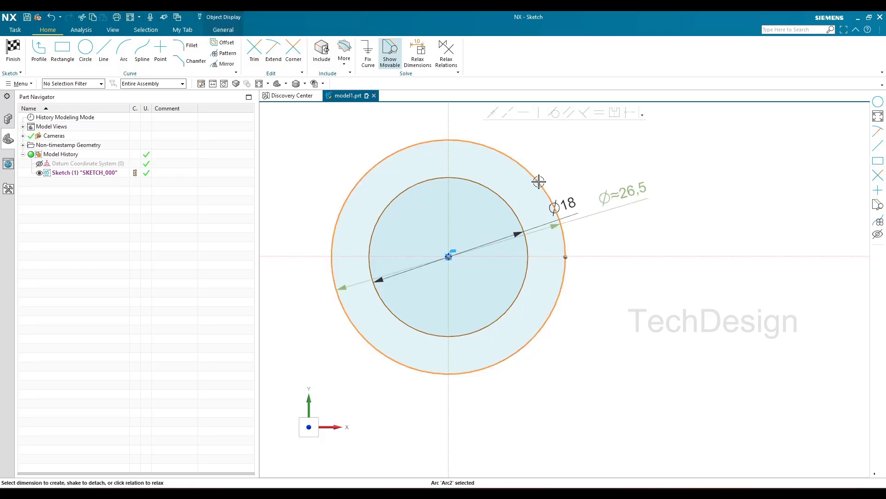
click(626, 196)
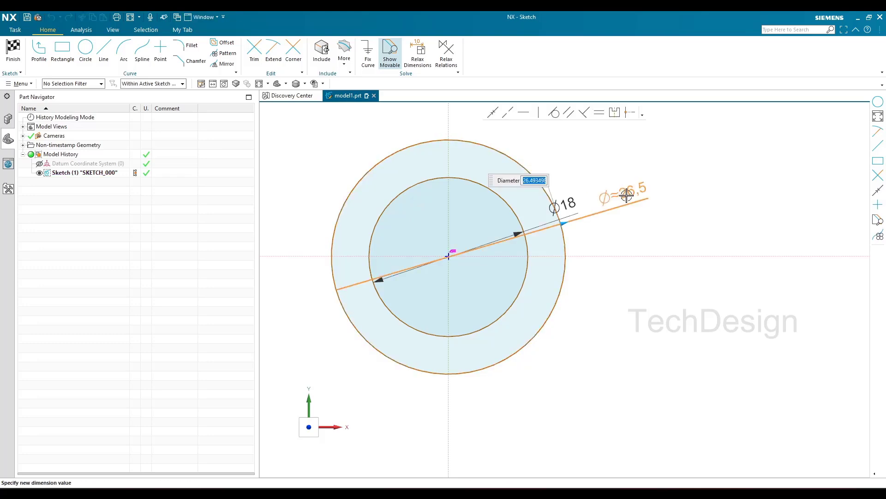
text(2)
text(36)
key(Return)
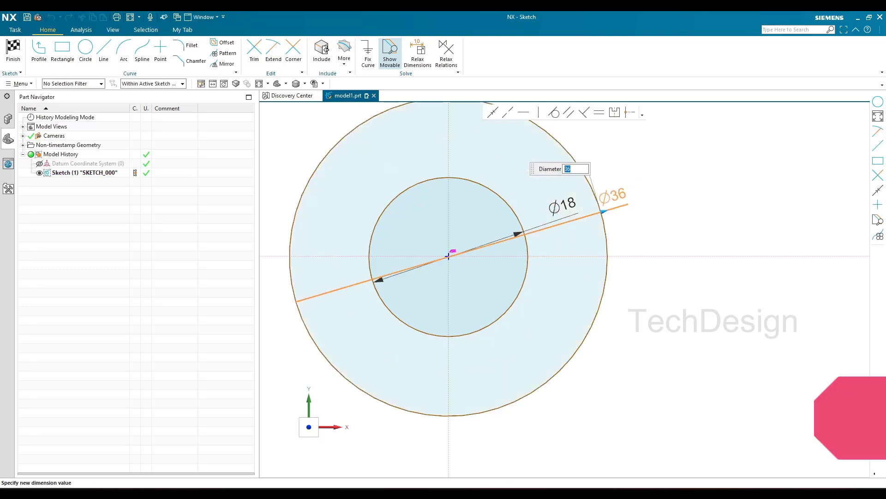
scroll(709, 250, down, 2)
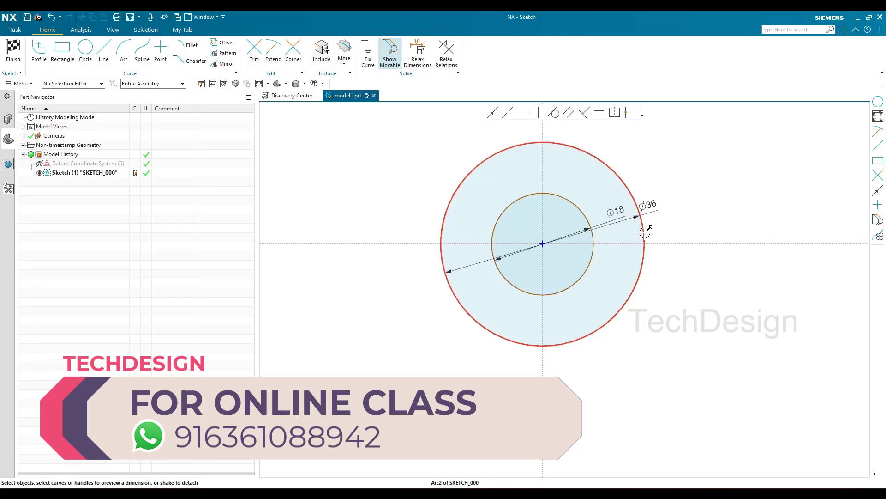
Step: Move both circles straight down off the origin and make their centre coincident with the sketch's horizontal axis
mouse_move(566, 237)
mouse_down()
mouse_move(554, 341)
mouse_move(583, 199)
mouse_move(577, 279)
mouse_move(592, 258)
mouse_move(591, 273)
mouse_move(577, 278)
mouse_up()
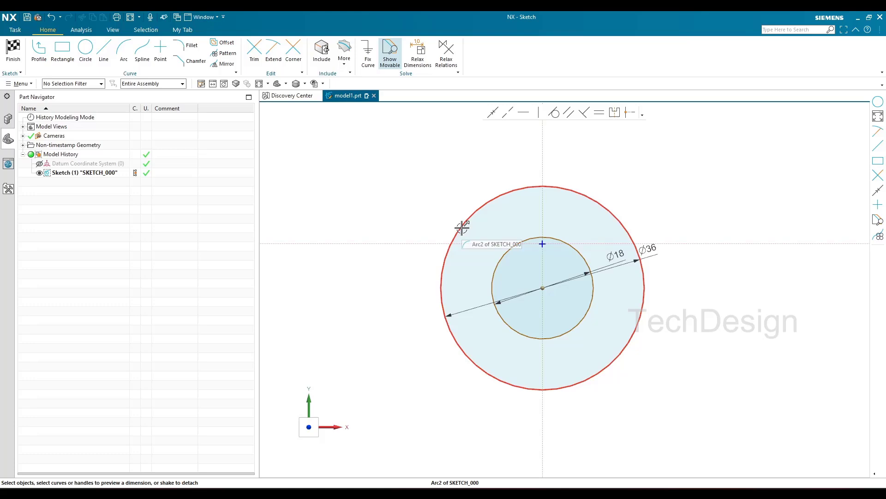
click(543, 287)
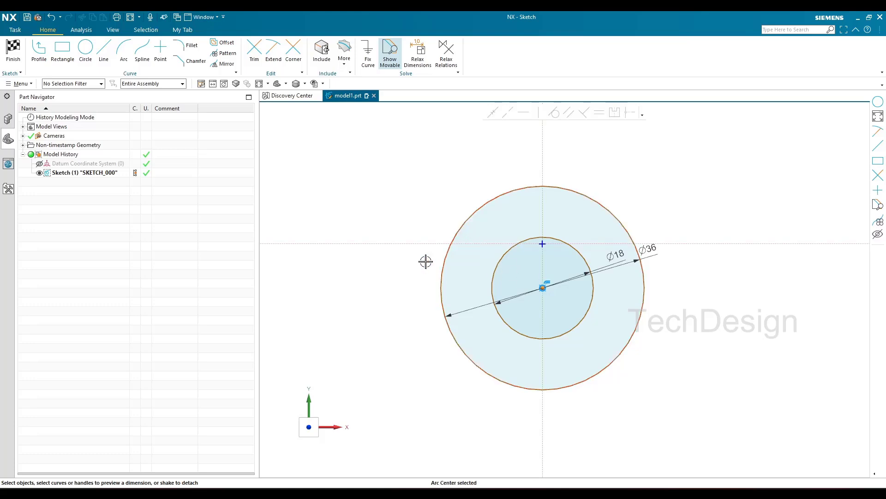
click(410, 243)
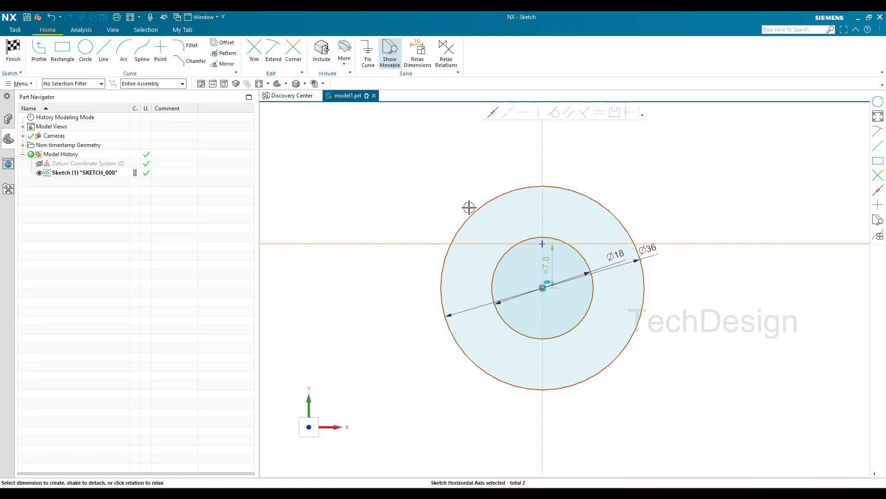
click(492, 112)
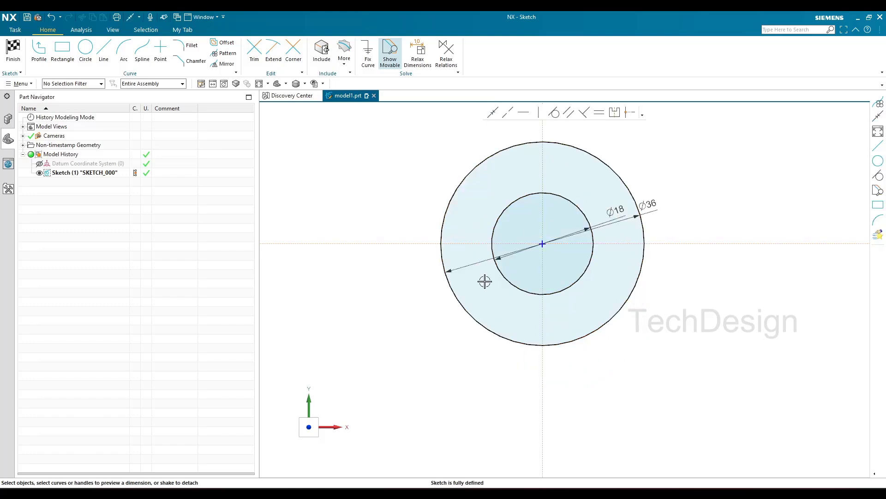
Step: Reposition the outer circle's 36 mm diameter dimension below the horizontal axis, clear of the 18 mm dimension
drag(653, 217, 643, 311)
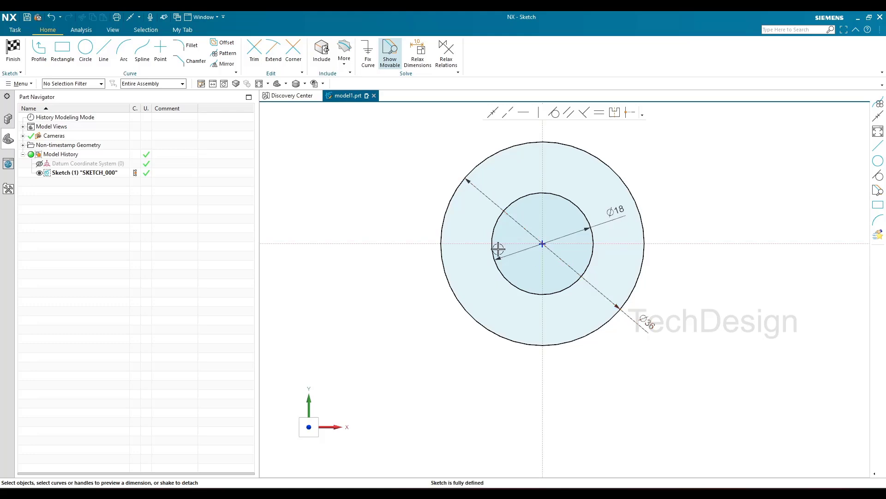
scroll(460, 254, up, 1)
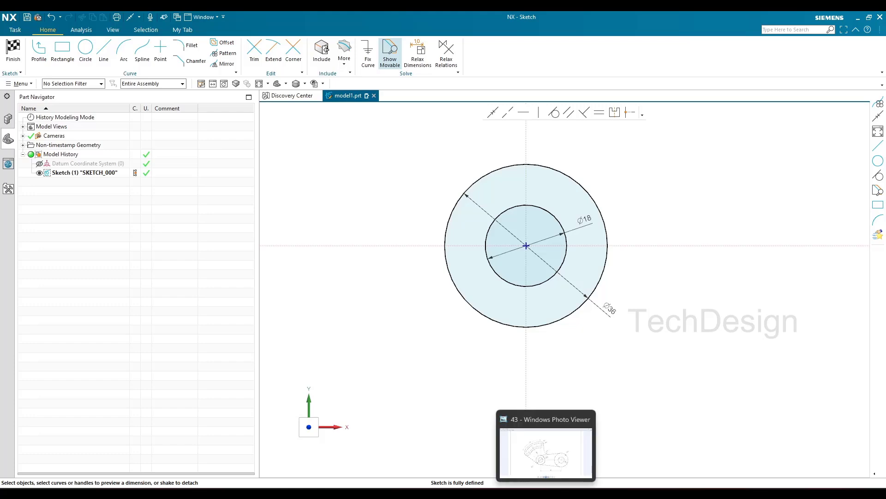
Step: Consult the reference drawing and sketch two concentric circles on the horizontal axis, about 58 mm right of the origin, the inner about 17 mm in diameter
click(554, 467)
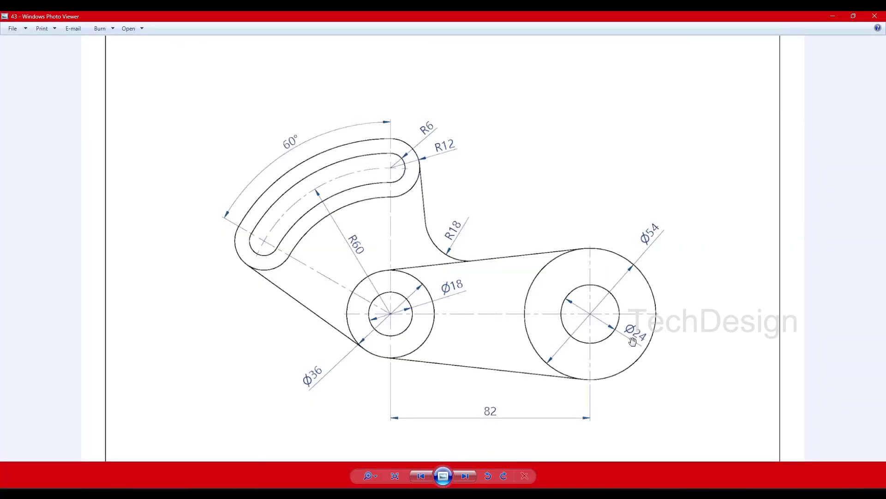
click(838, 18)
click(86, 50)
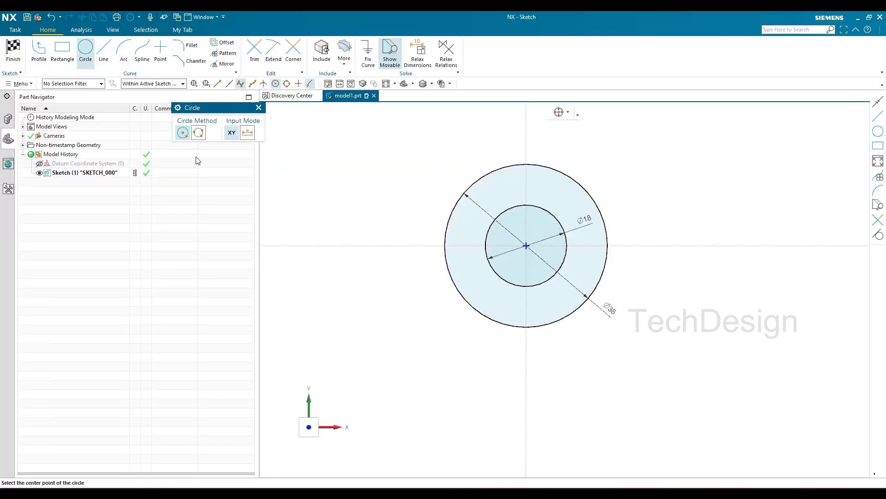
scroll(435, 257, down, 3)
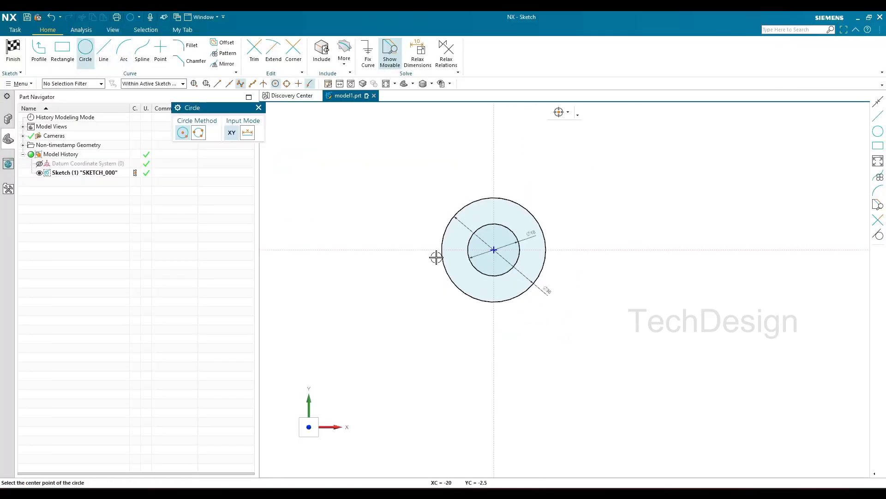
click(617, 252)
click(612, 283)
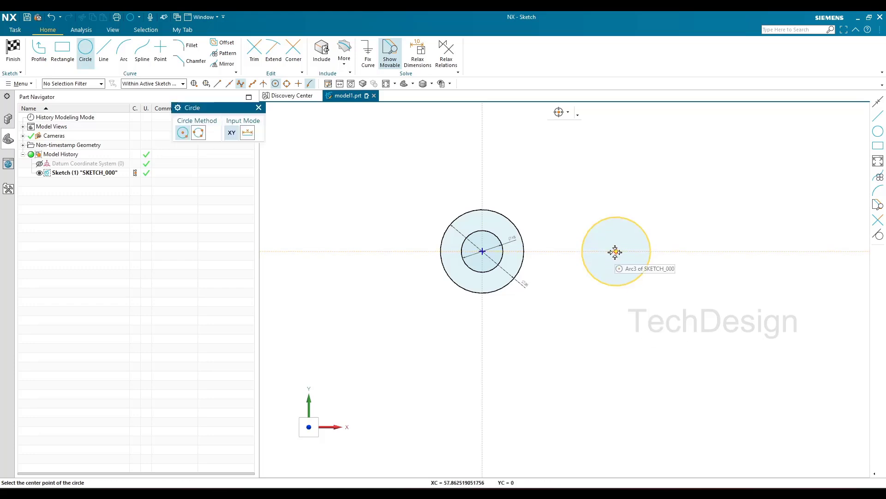
click(615, 252)
click(615, 271)
key(Escape)
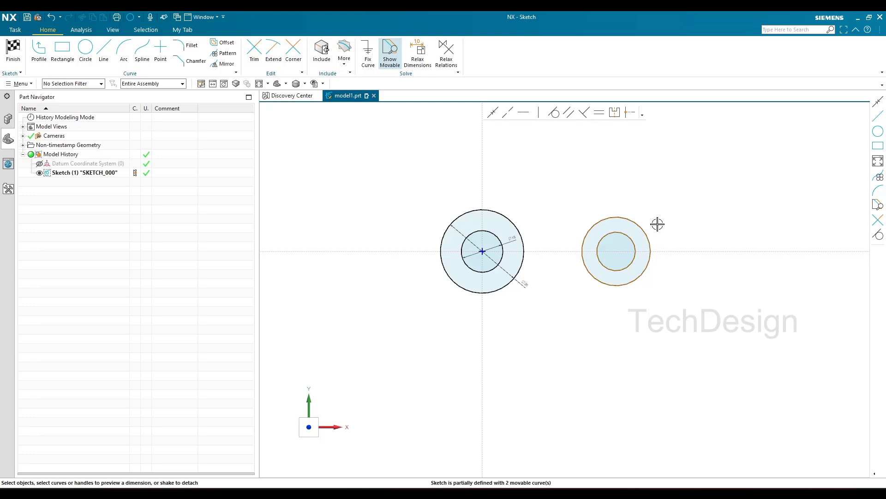
Step: Dimension the inner circle of the new pair and set its diameter to 24 mm
click(637, 261)
click(654, 245)
scroll(658, 231, up, 5)
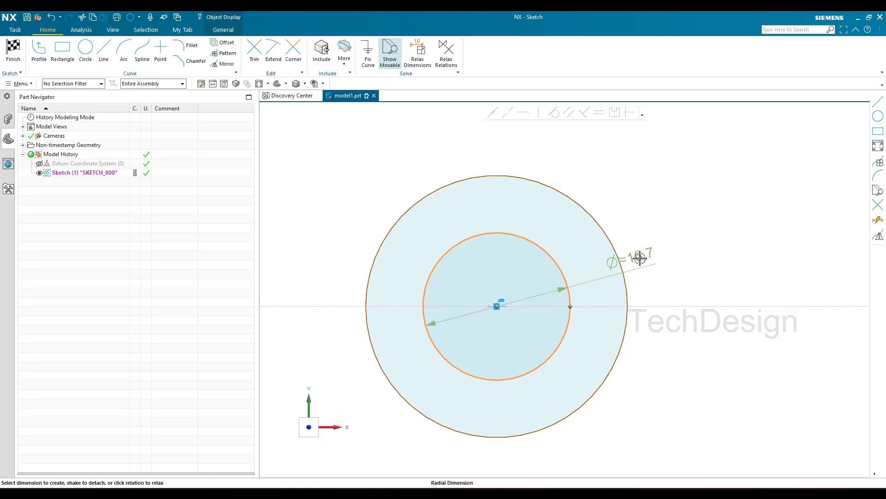
click(639, 254)
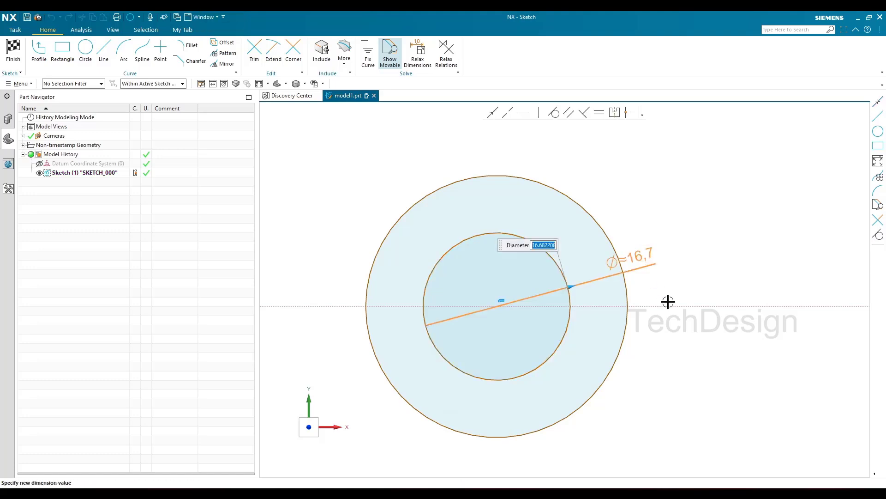
text(24)
key(Return)
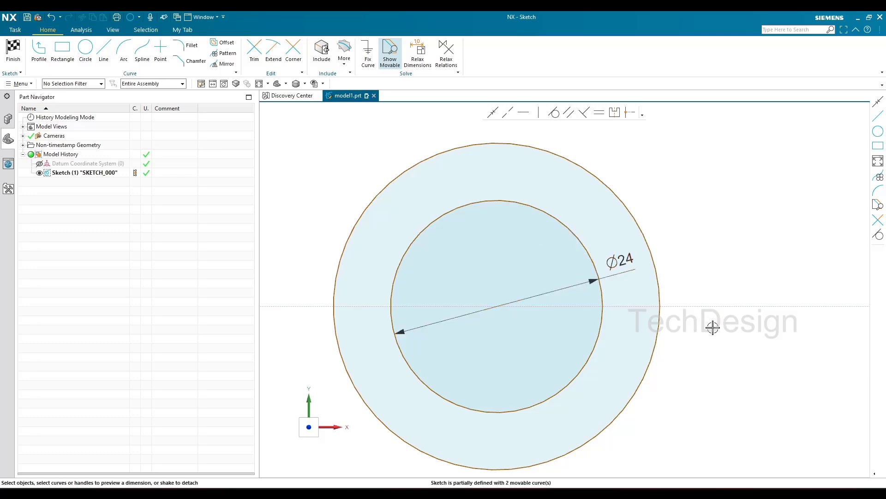
Step: Dimension the outer circle of the new pair and set its diameter to 54 mm
click(659, 331)
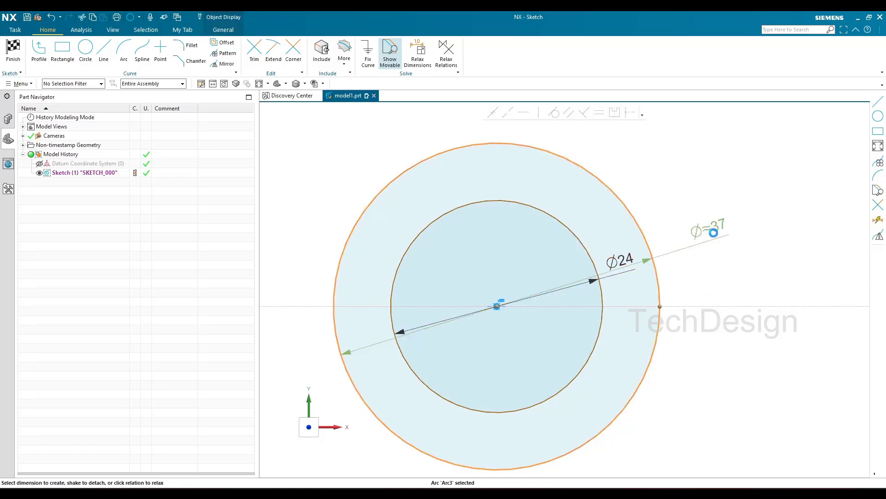
click(714, 233)
text(54)
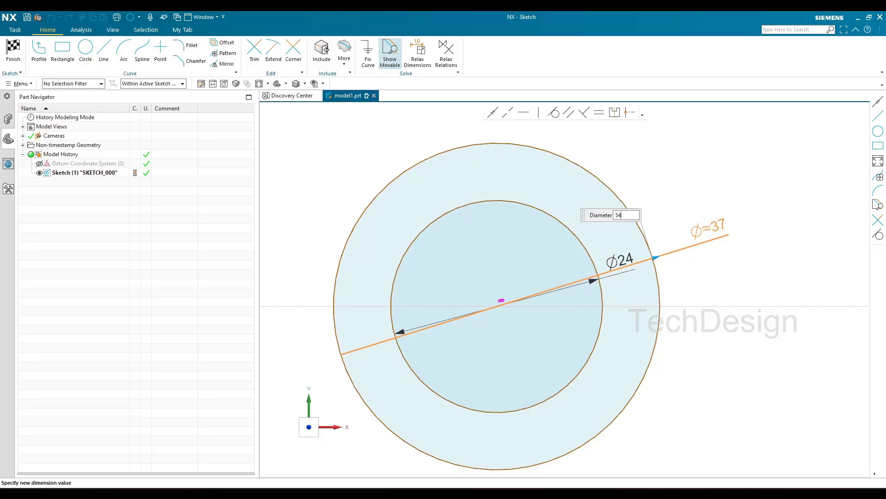
key(Return)
Step: Slide the larger circle pair away from the origin and set the distance between both pairs' centres to 82 mm per the reference drawing
scroll(675, 214, up, 5)
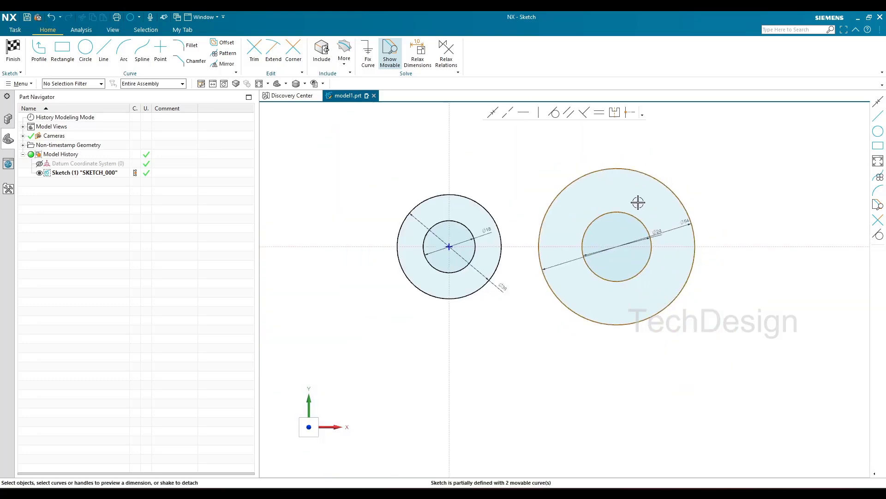
drag(626, 212, 674, 229)
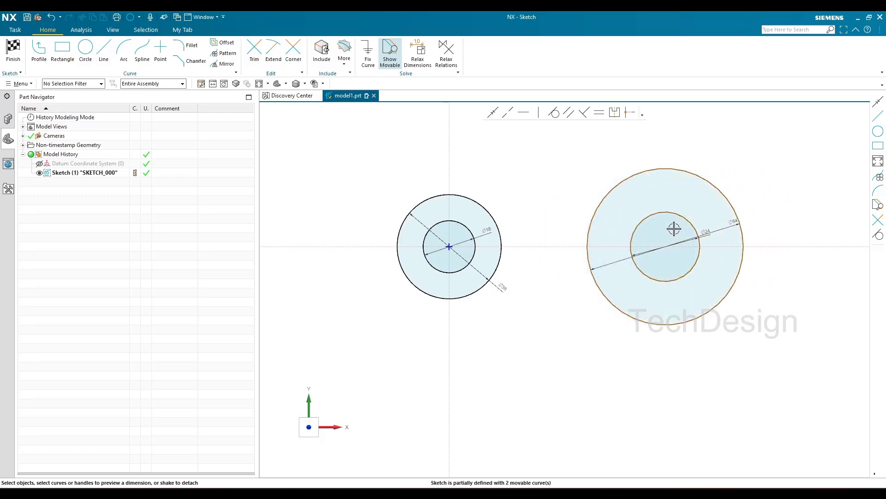
click(545, 438)
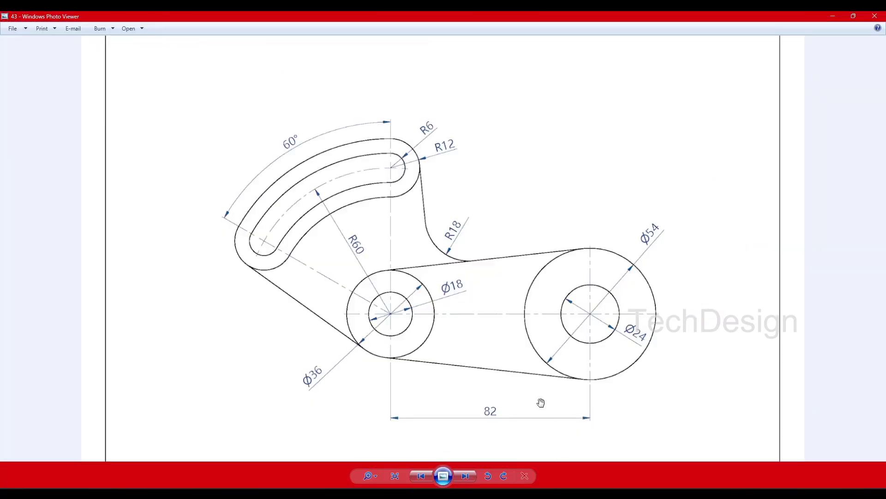
click(833, 16)
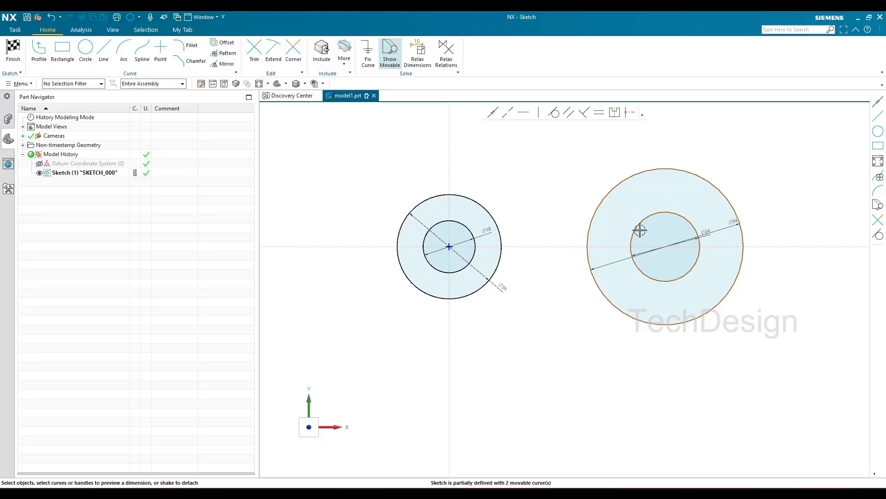
click(450, 246)
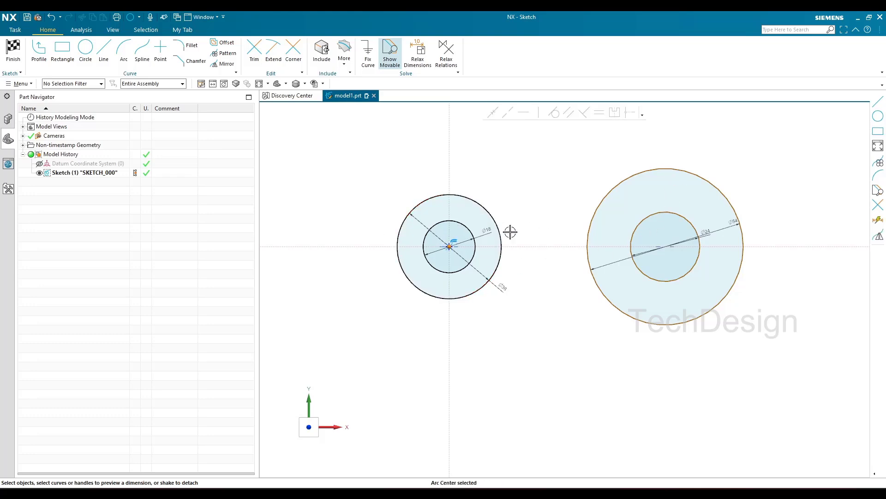
click(665, 245)
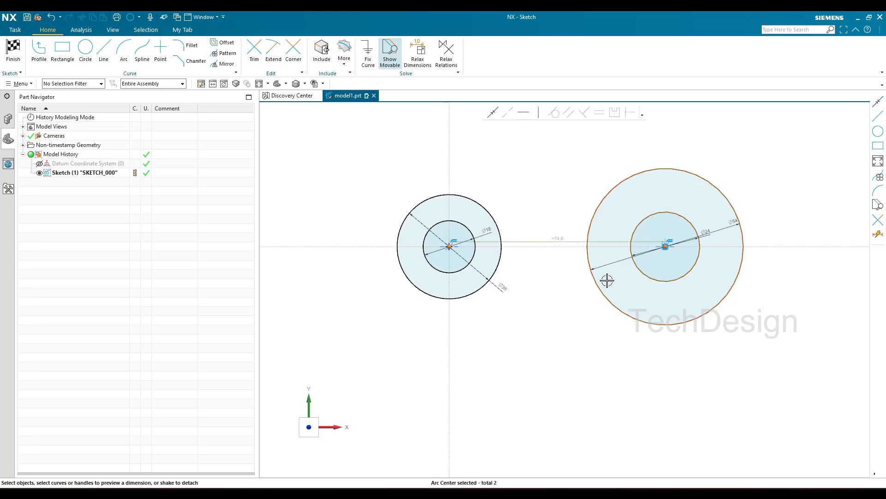
click(561, 241)
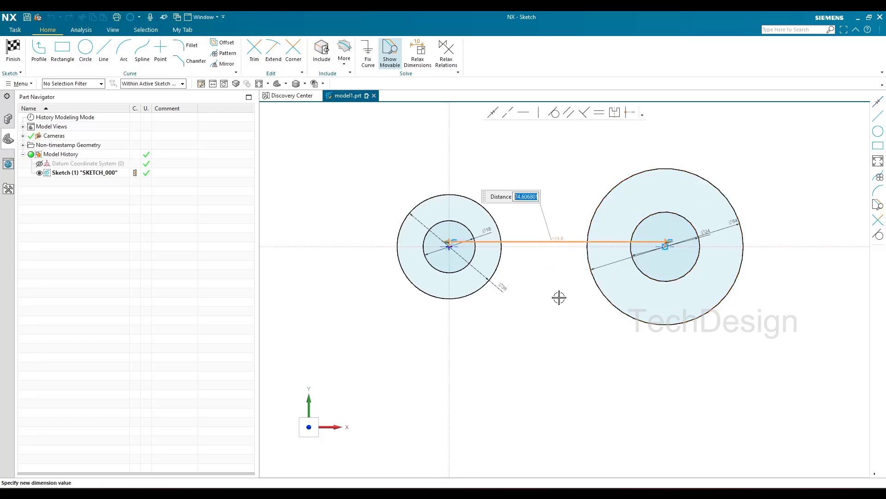
text(82)
key(Return)
middle_click(561, 333)
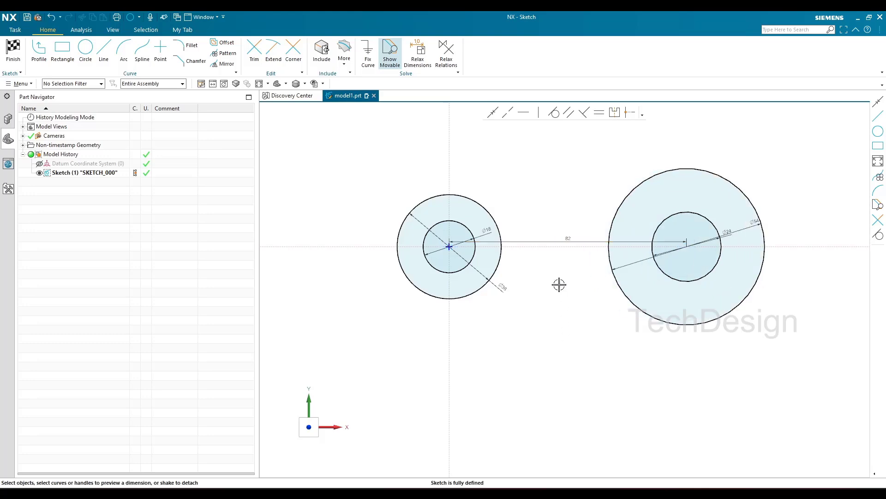
Step: Draw upper and lower tangent lines connecting the 36 mm and 54 mm circles, following the reference drawing
scroll(531, 214, down, 1)
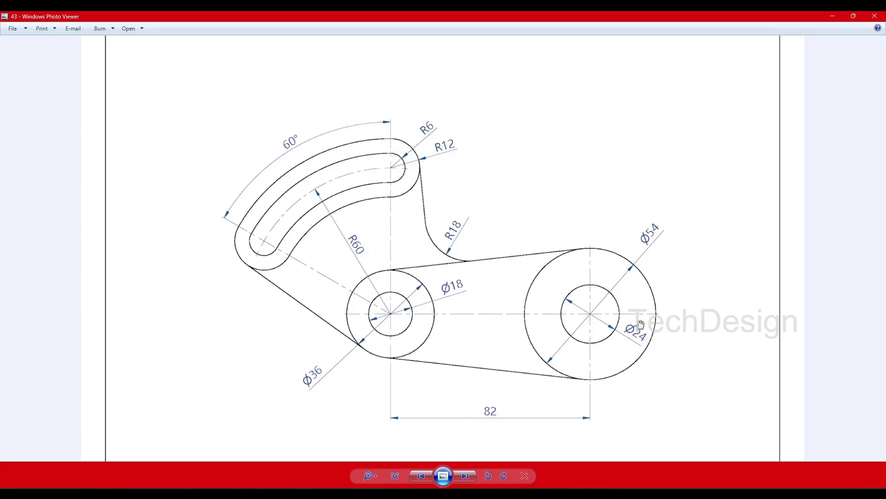
click(831, 17)
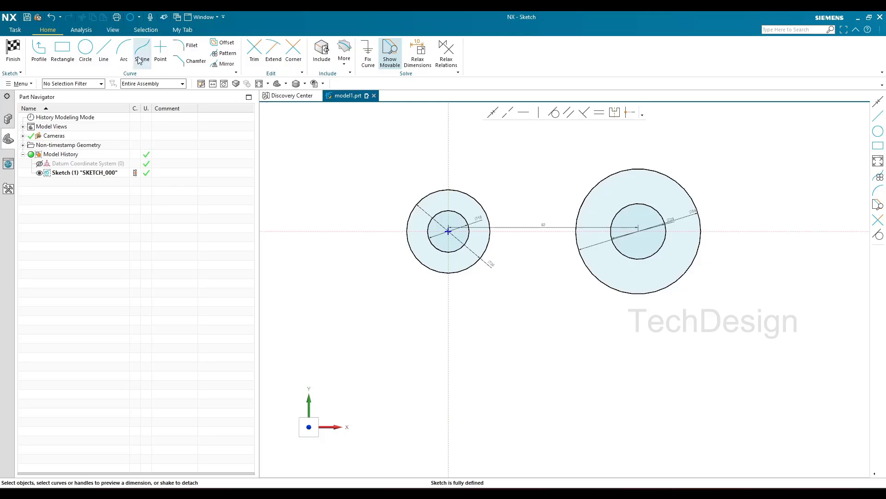
click(106, 52)
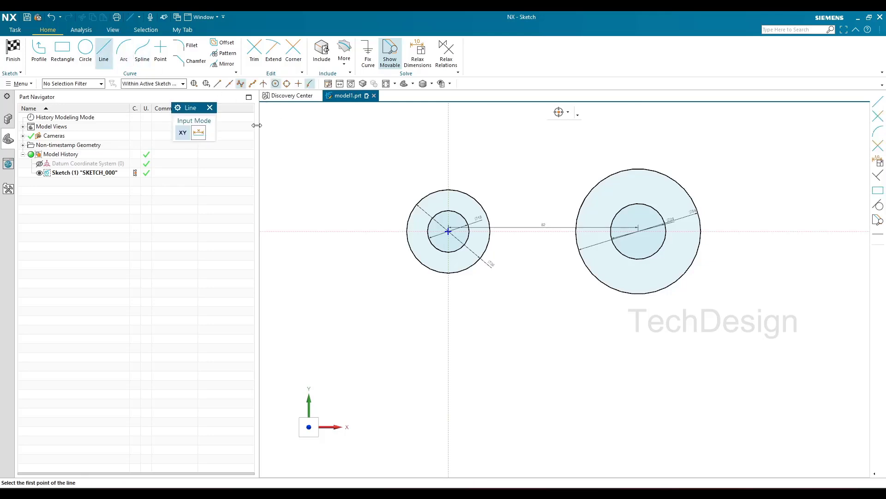
click(438, 189)
click(632, 170)
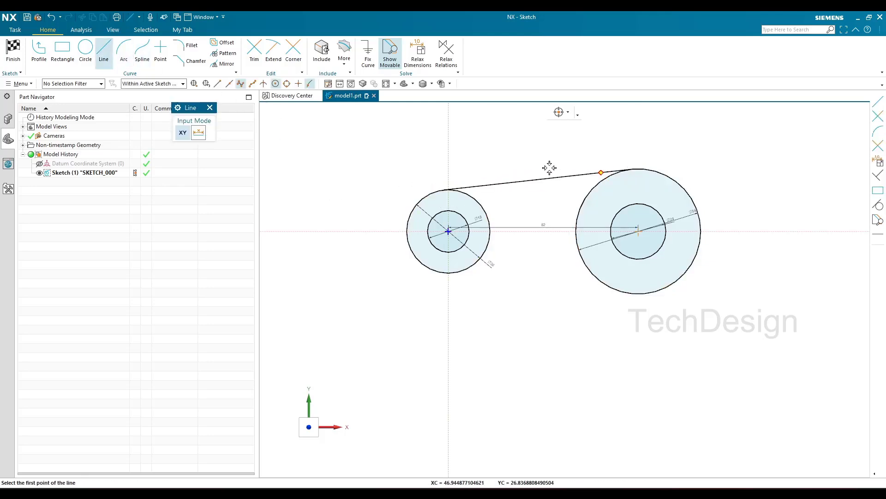
click(442, 273)
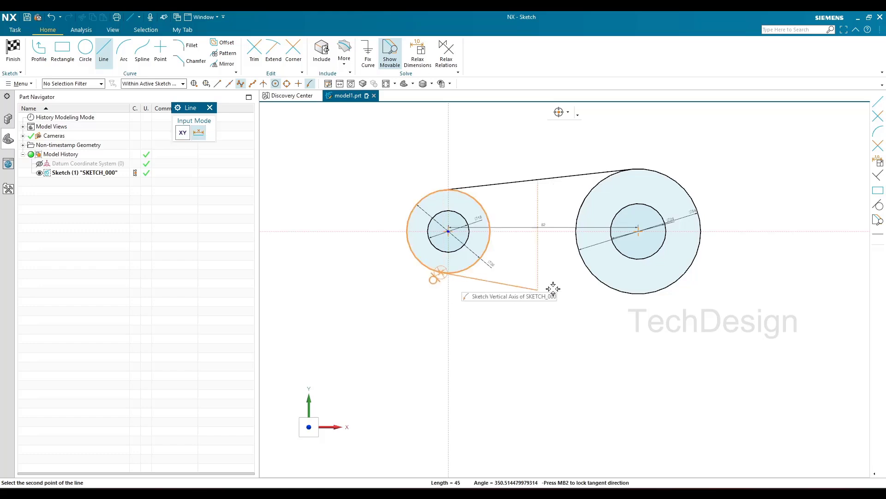
click(614, 291)
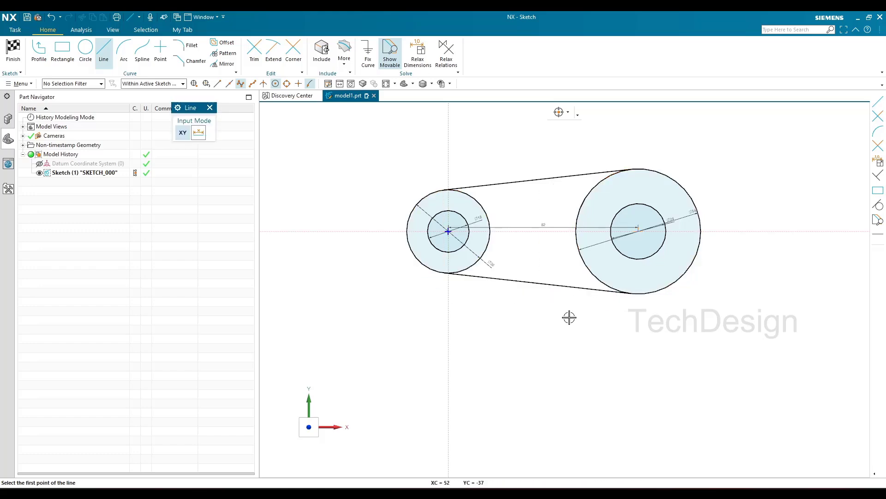
key(Escape)
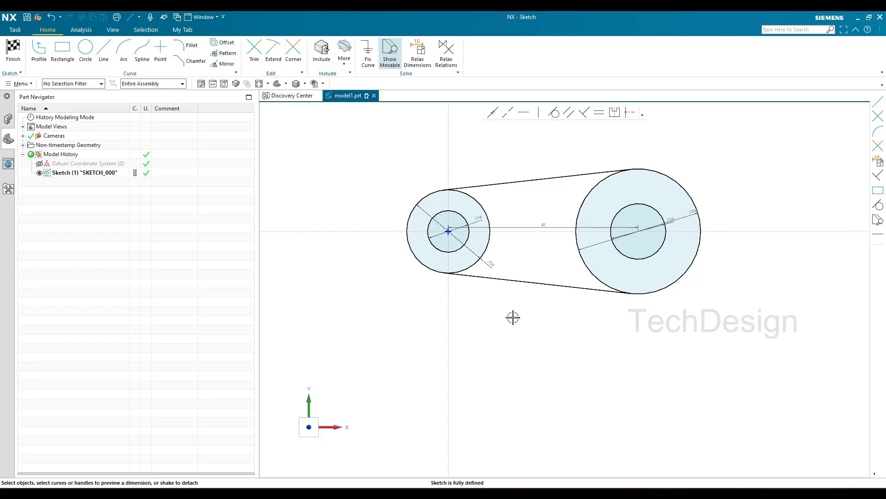
Step: Consult the reference drawing and draw a vertical line about 69 mm long upward from the origin
key(alt+Tab)
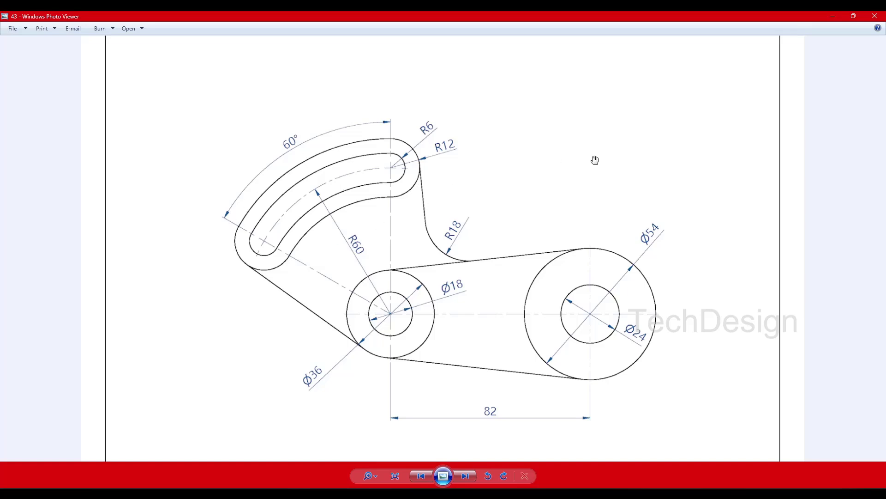
click(834, 16)
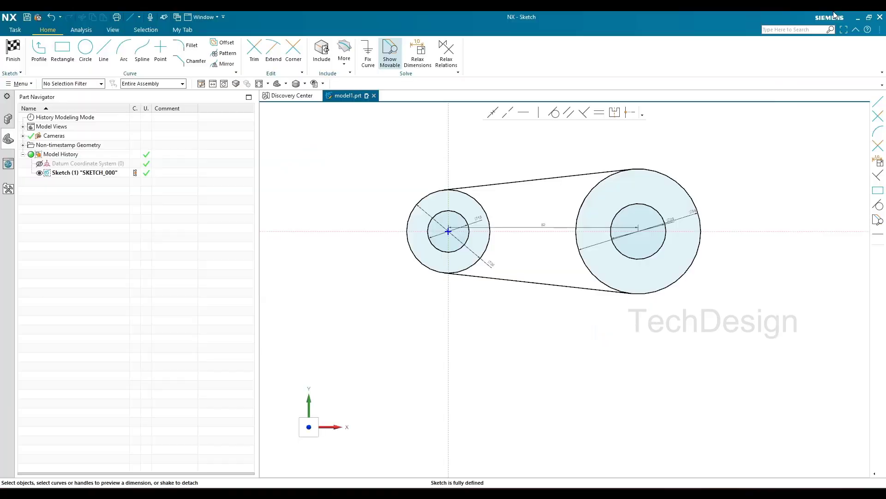
scroll(624, 297, up, 1)
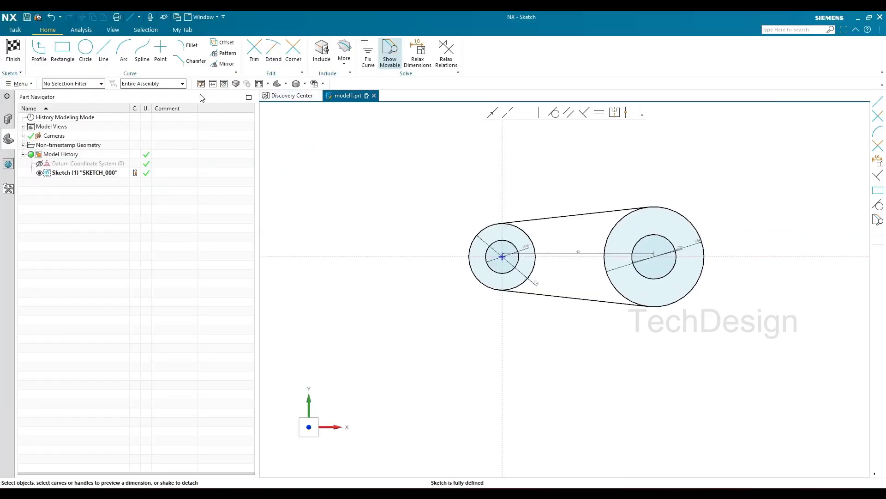
click(103, 51)
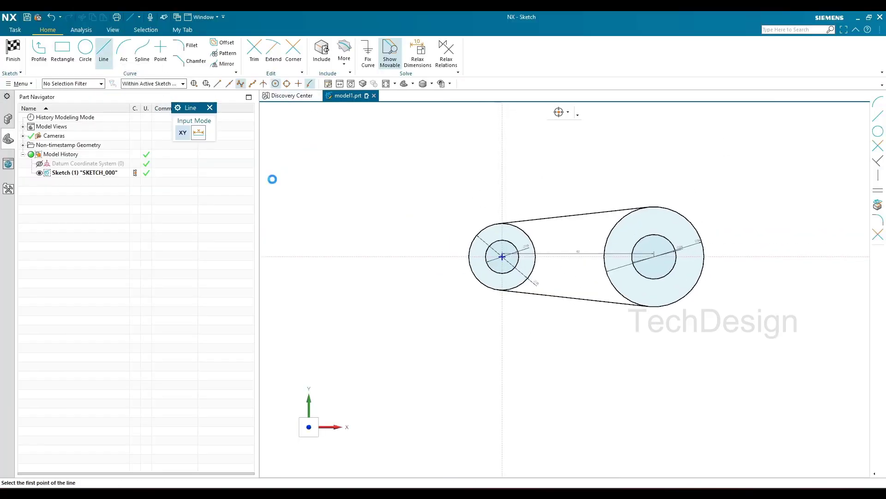
click(503, 256)
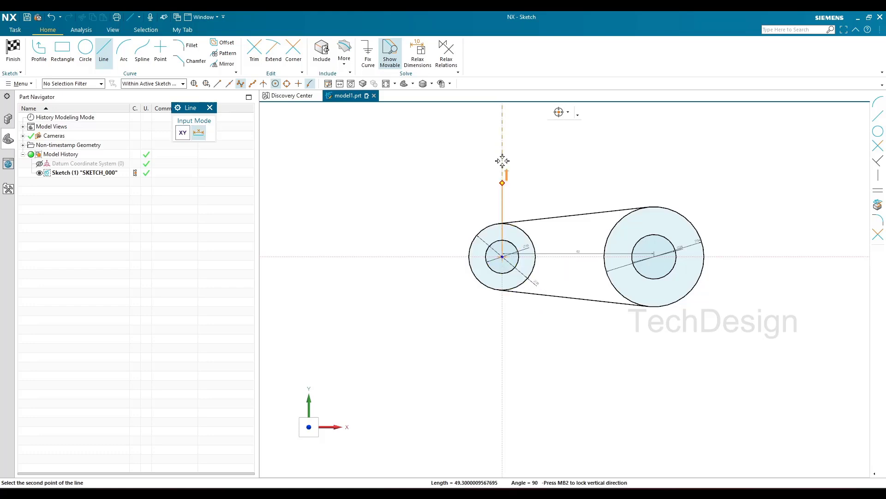
click(503, 129)
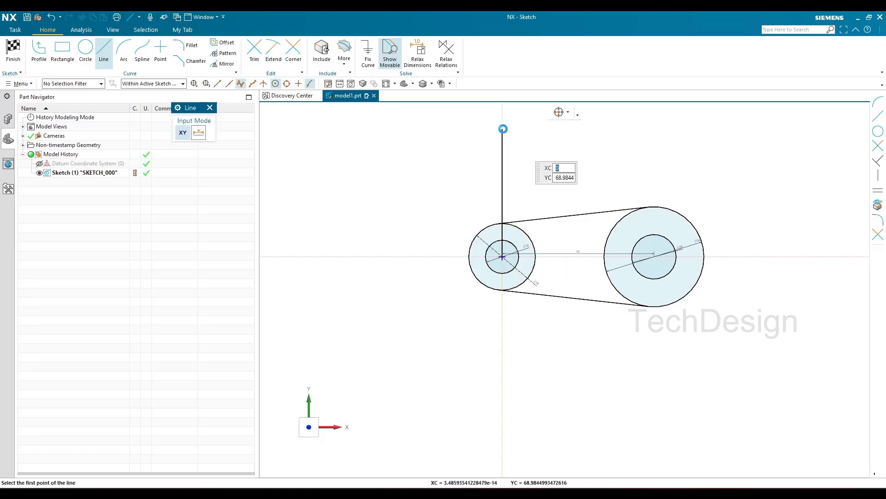
click(502, 256)
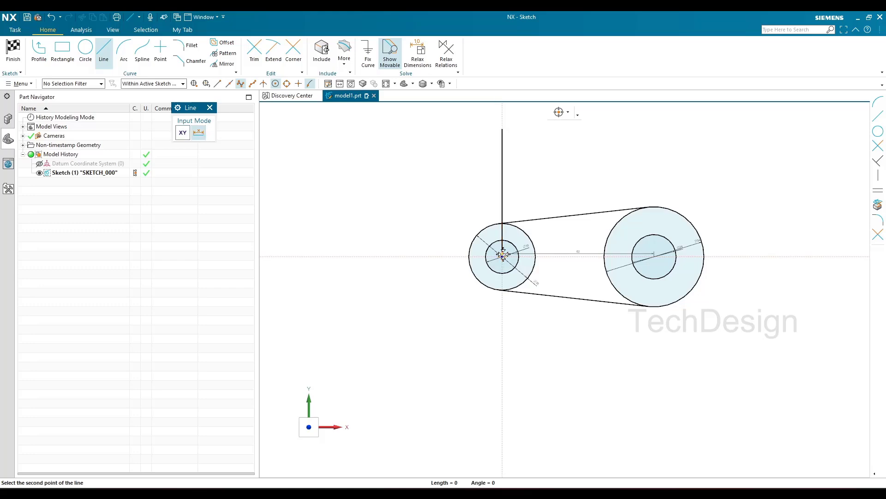
key(Escape)
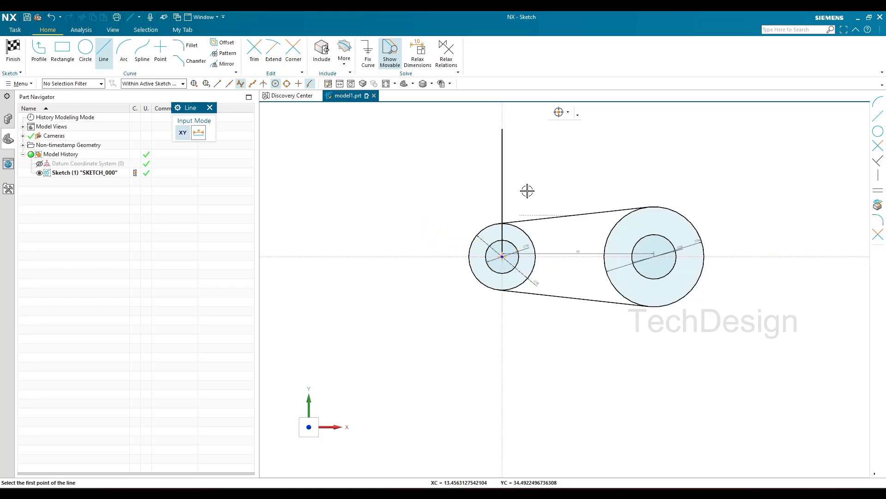
Step: Enable end point snapping and draw a line from the origin up and away from the large circles, about 52° from the vertical line
click(562, 116)
click(574, 167)
click(560, 138)
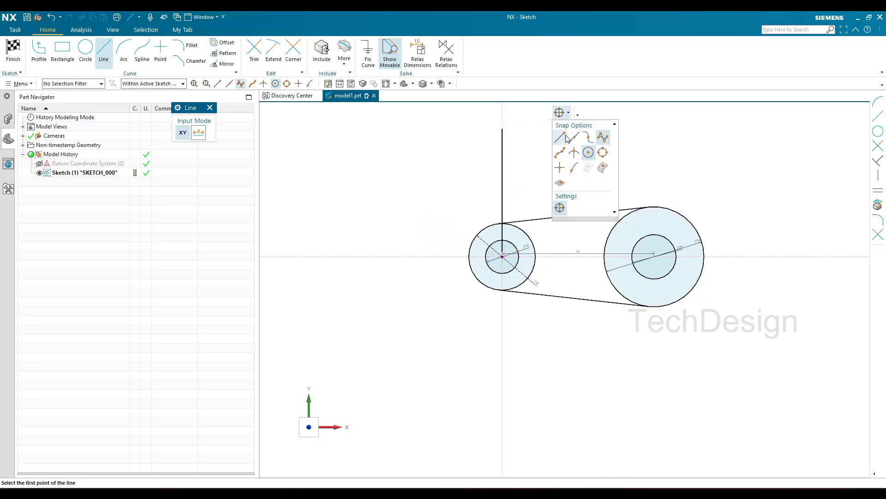
click(503, 256)
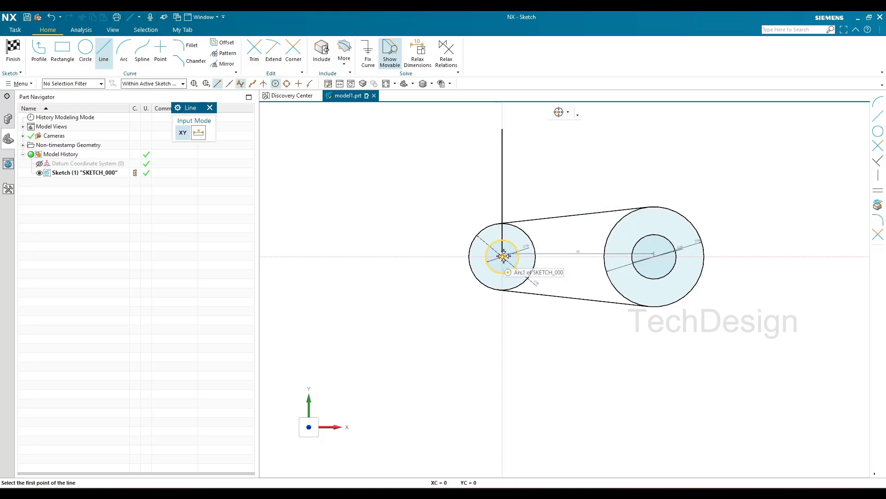
click(390, 169)
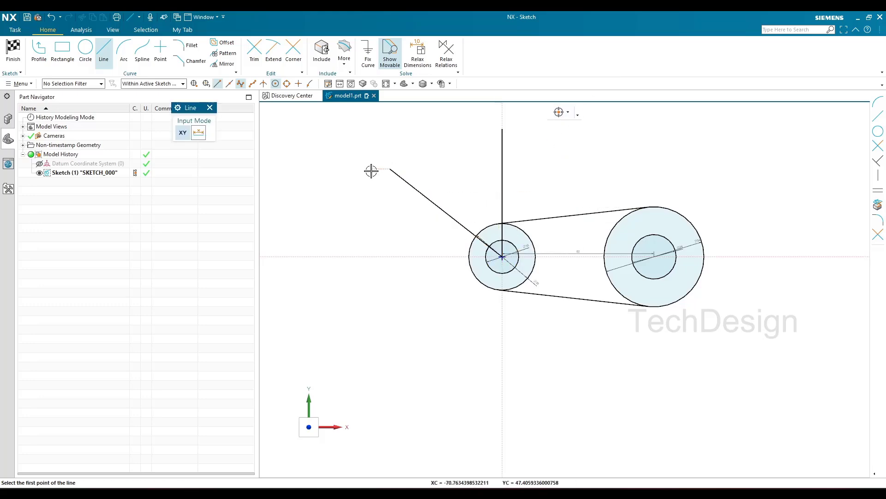
key(Escape)
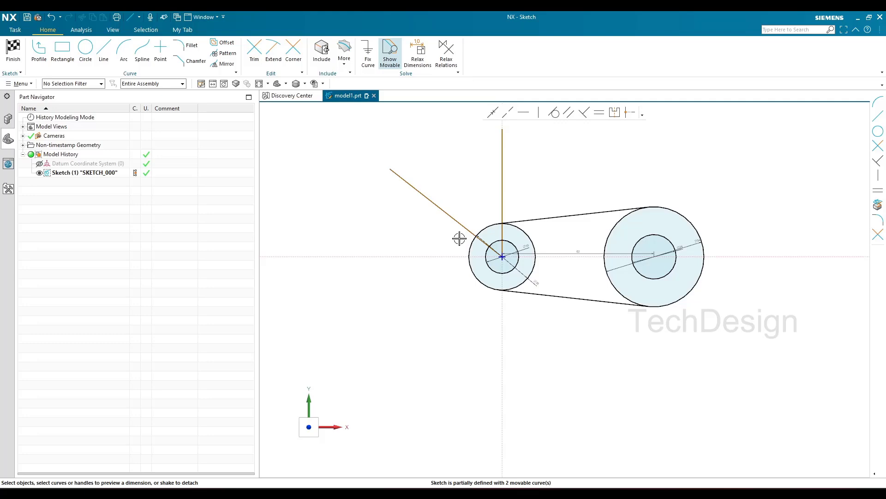
Step: Dimension the angle between the slanted and vertical lines, set it to 60°, and check it against the reference drawing
click(416, 188)
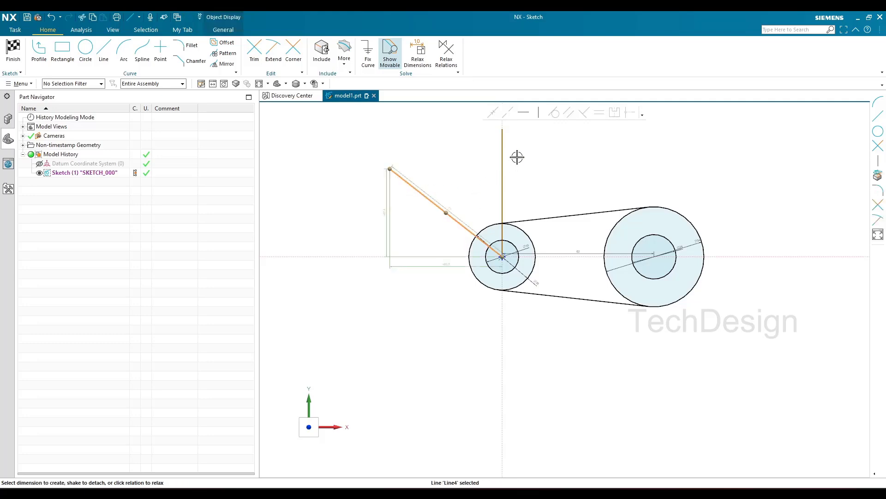
click(501, 151)
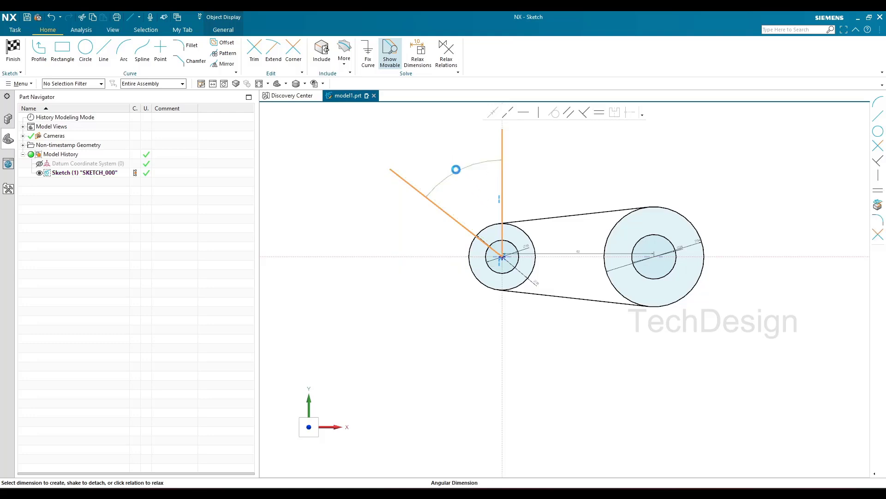
click(456, 169)
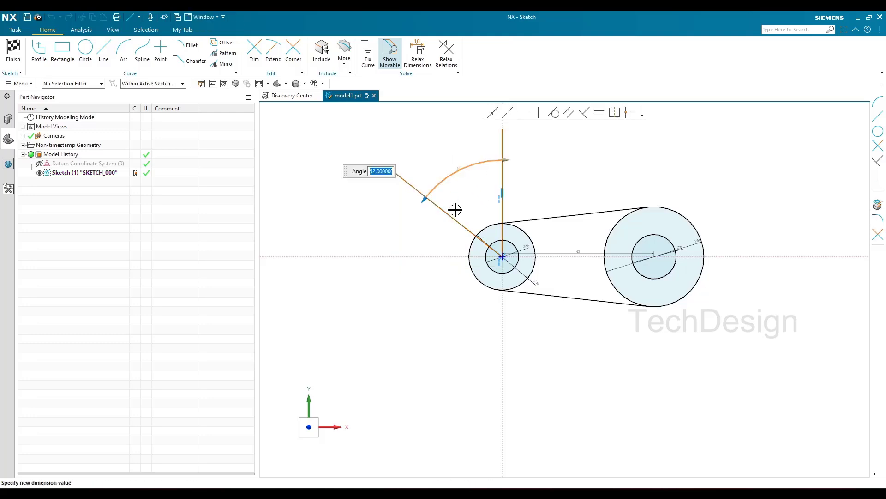
key(Return)
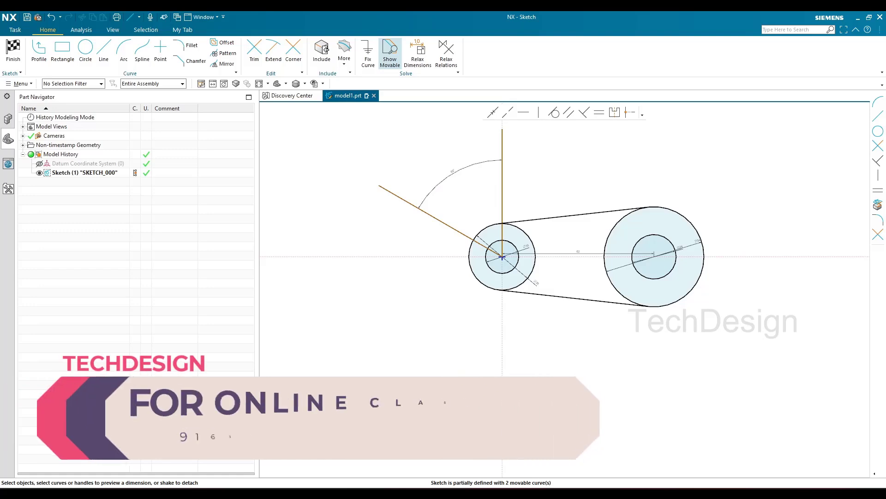
key(alt+Tab)
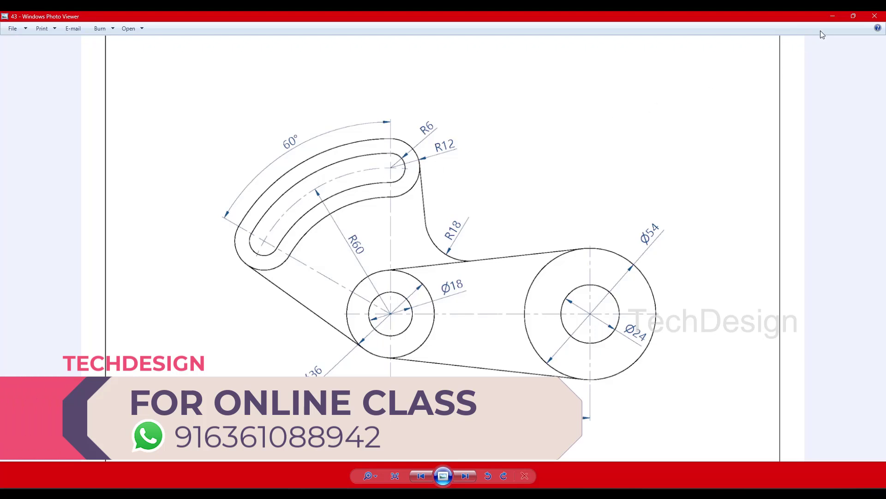
key(alt+Tab)
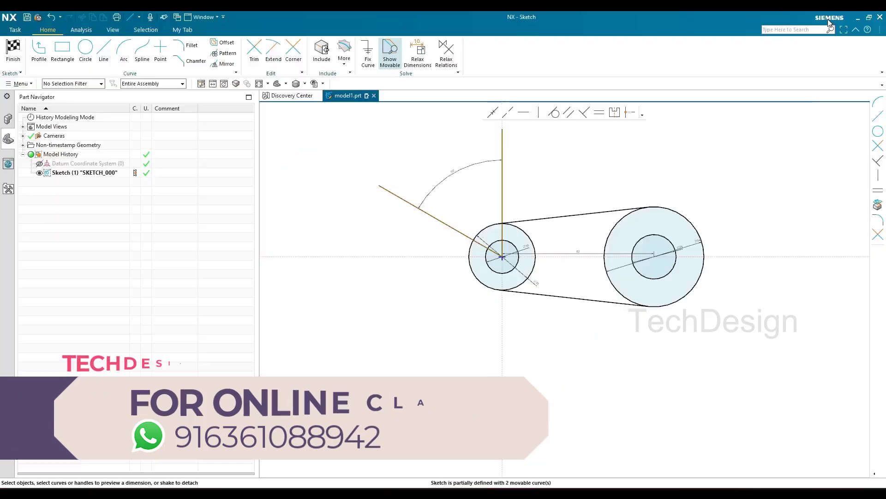
Step: Draw an arc of about 68 mm radius centred on the origin, from the slanted line to the vertical line, with point-on-curve snapping enabled
click(123, 50)
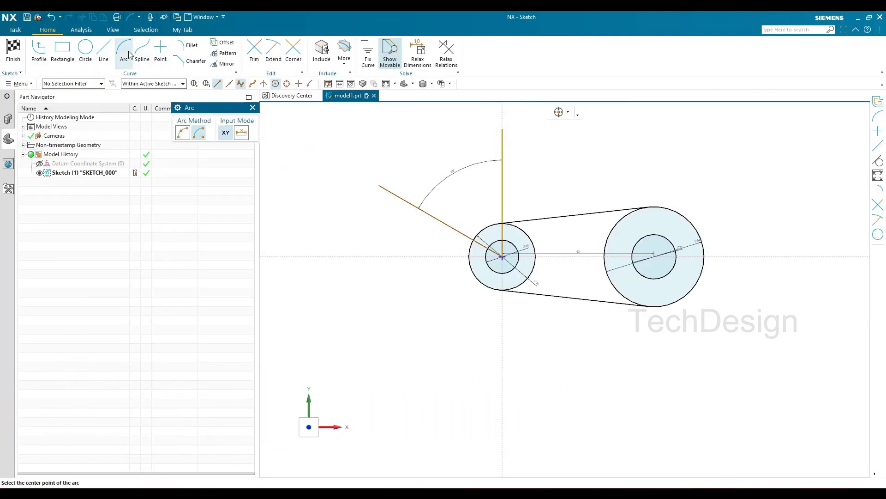
click(502, 256)
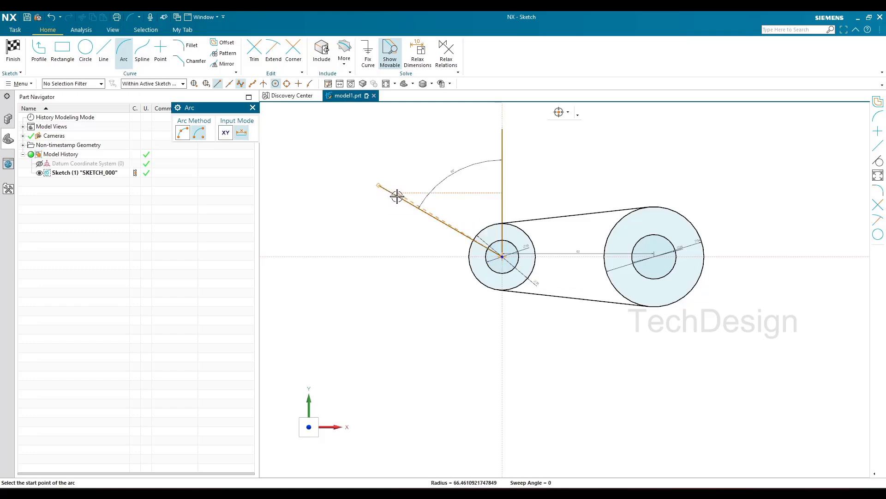
click(560, 112)
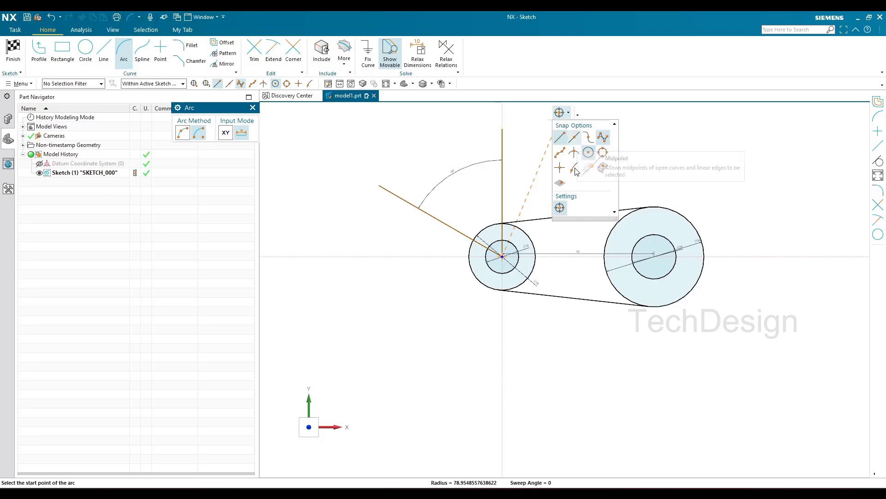
click(575, 138)
click(393, 193)
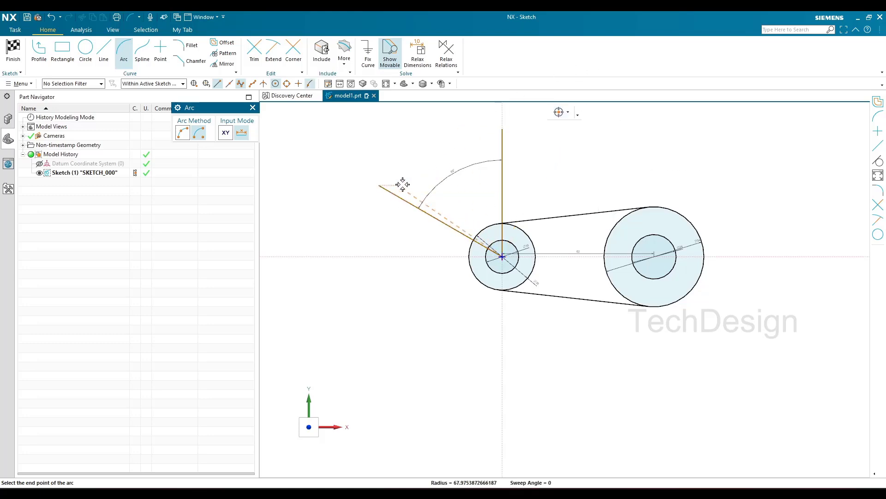
click(503, 132)
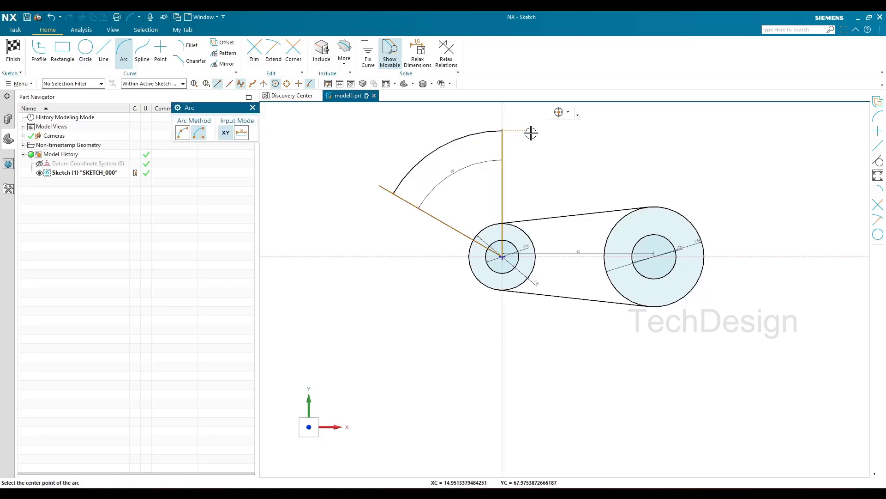
key(Escape)
Step: Dimension the new arc's radius and set it to 60 mm
click(455, 138)
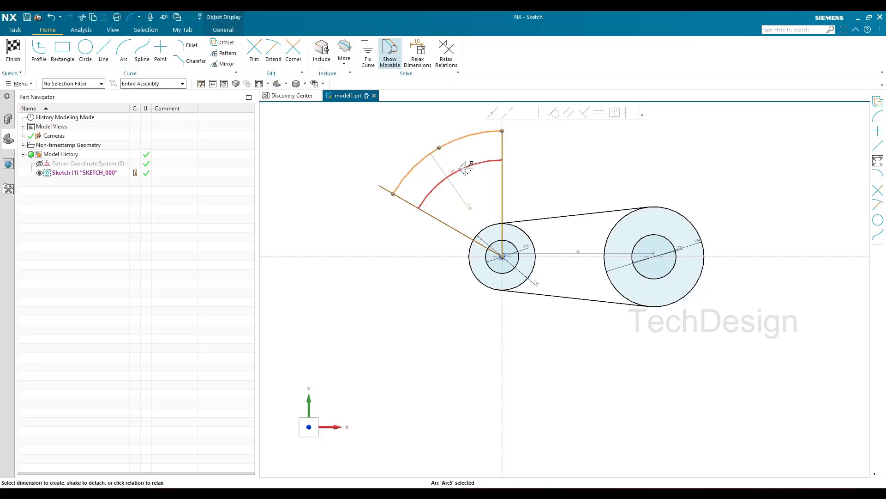
click(466, 207)
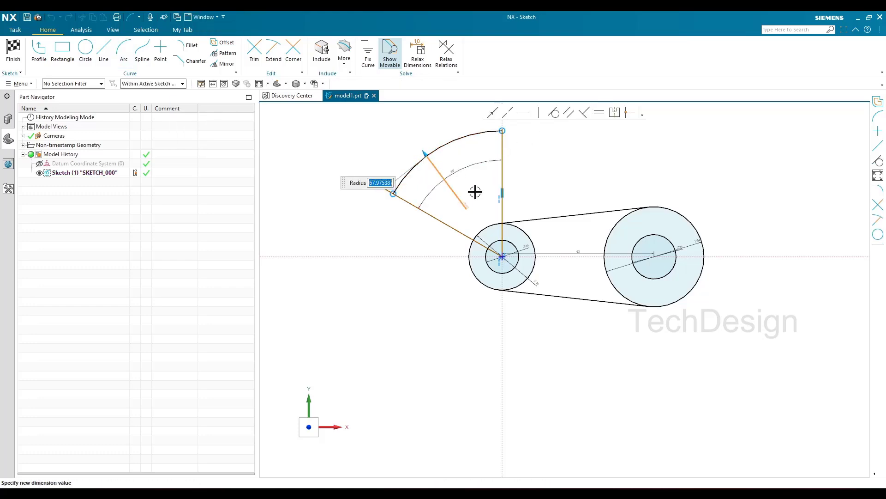
text(60)
key(Return)
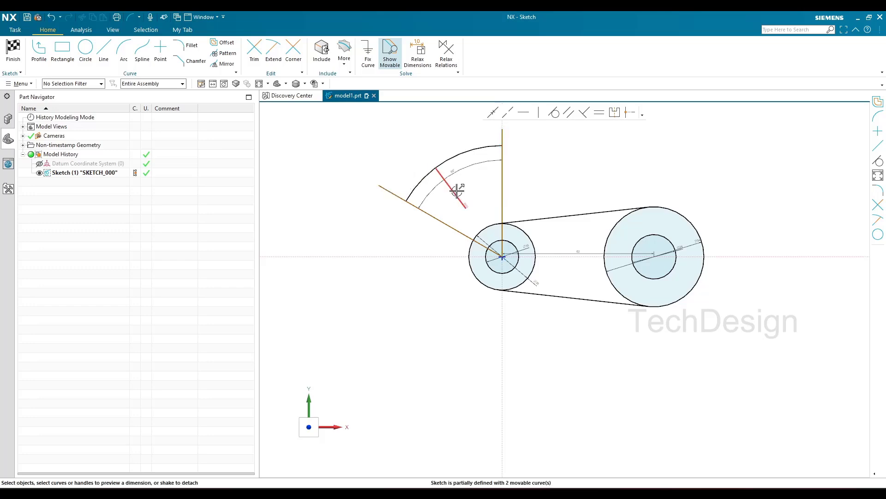
Step: Convert the slanted line, the 60 mm radius arc and the vertical line to reference curves
scroll(462, 194, up, 2)
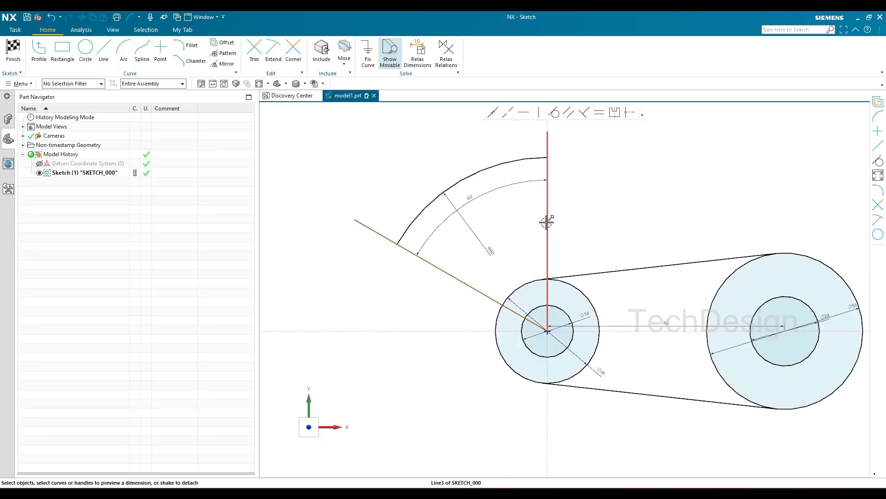
right_click(436, 265)
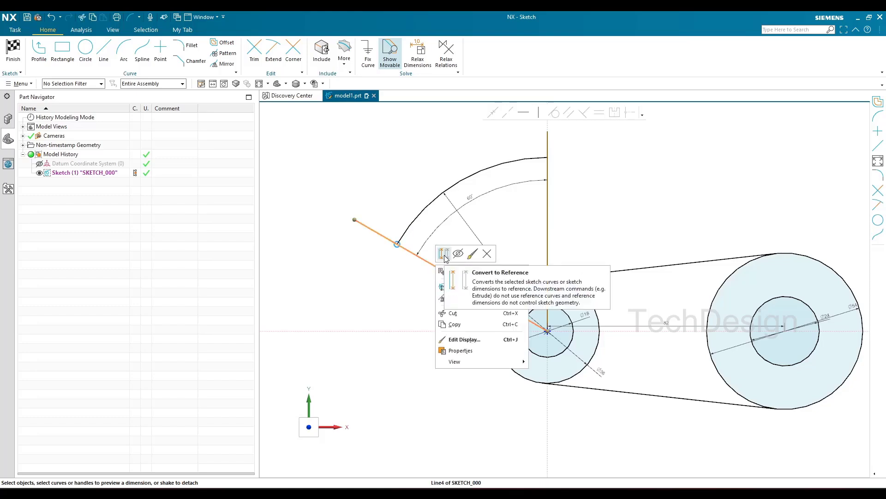
click(444, 255)
right_click(461, 185)
click(469, 173)
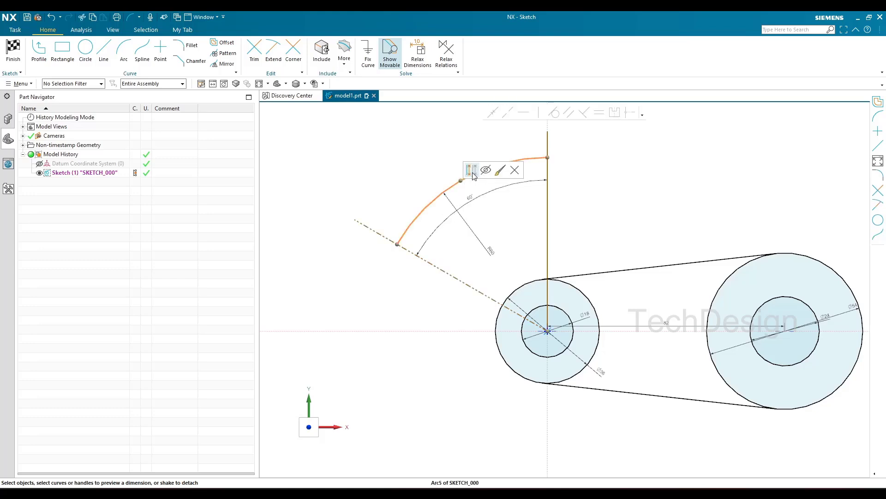
right_click(547, 221)
click(555, 210)
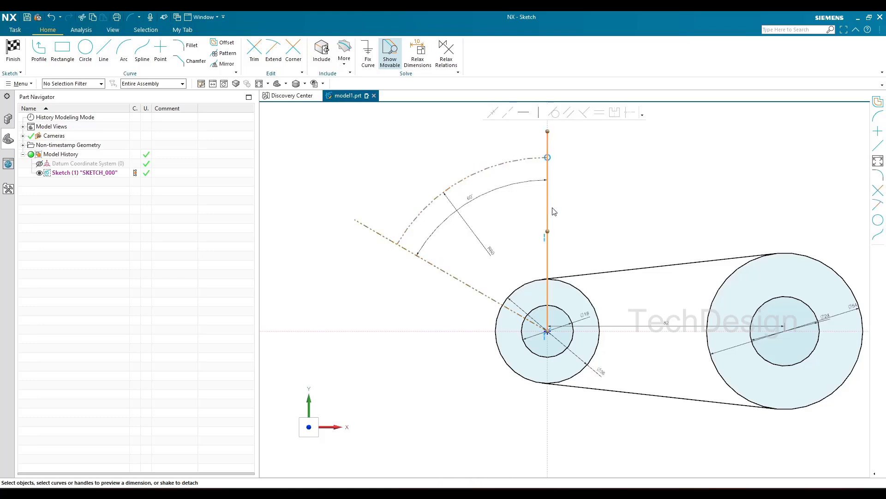
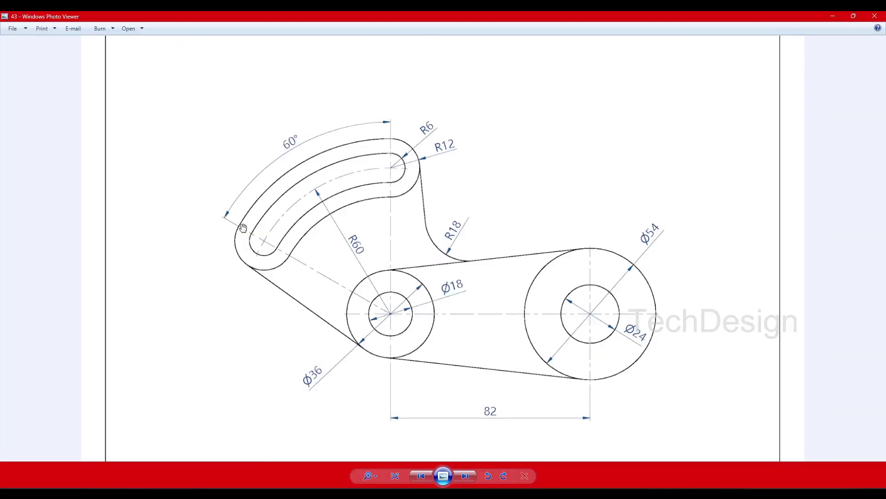
Step: Consult the reference drawing and offset the reference arc symmetrically by 6 mm to both sides for the curved slot
click(832, 17)
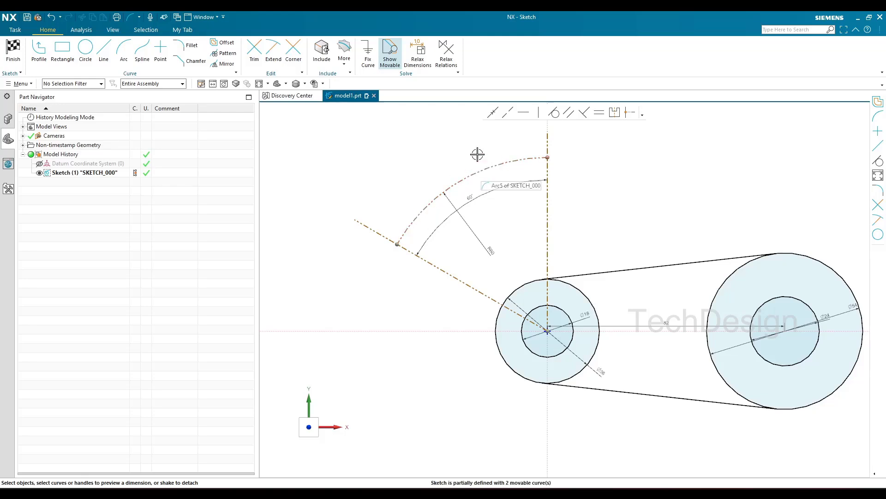
mouse_move(546, 497)
click(539, 455)
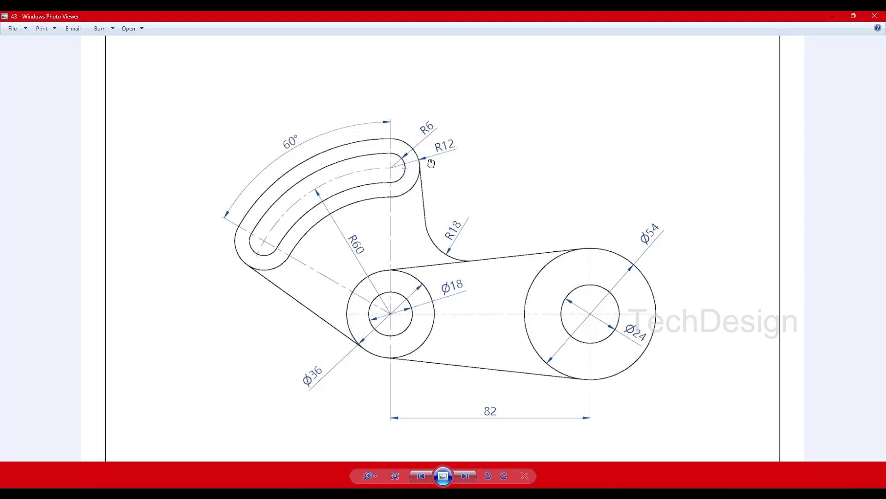
click(833, 16)
click(221, 42)
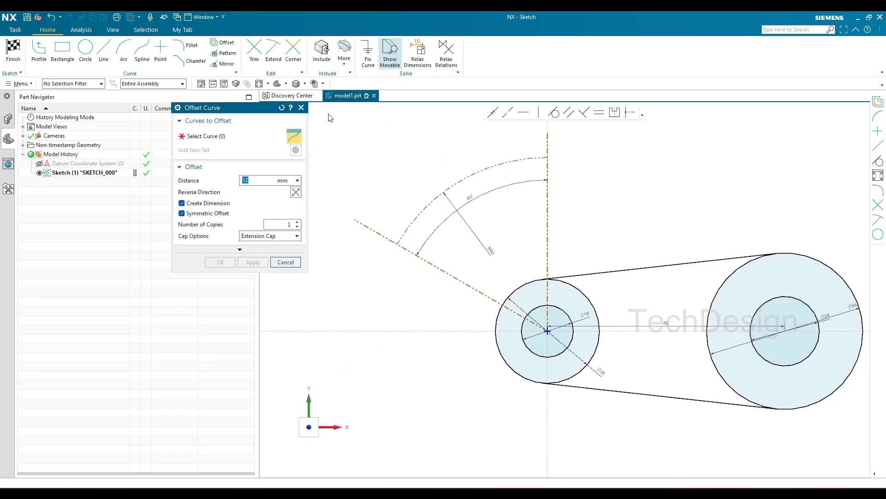
click(485, 169)
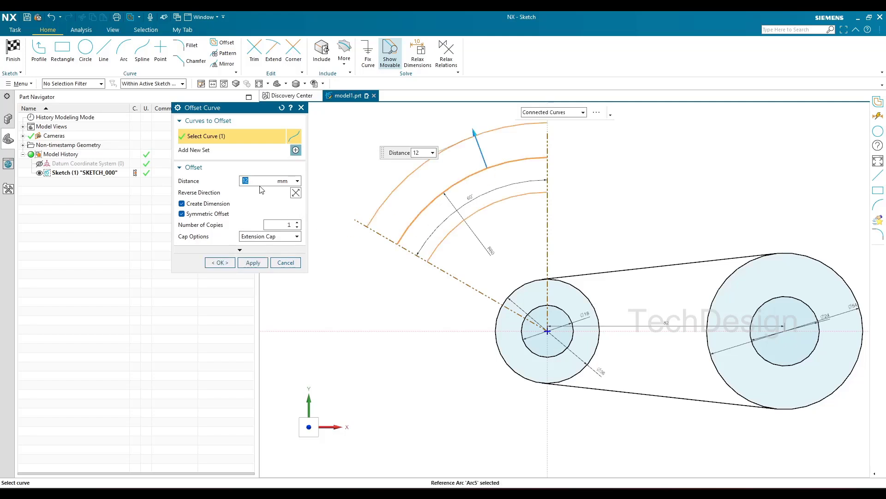
text(6)
key(Return)
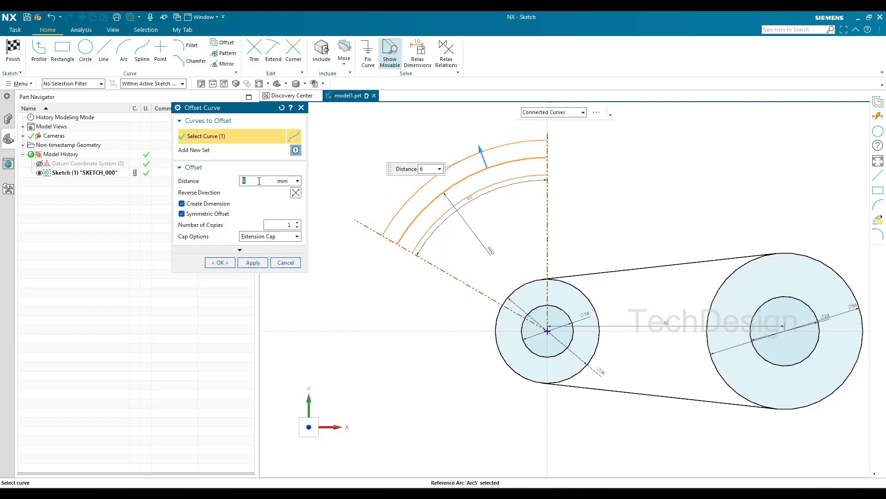
click(221, 262)
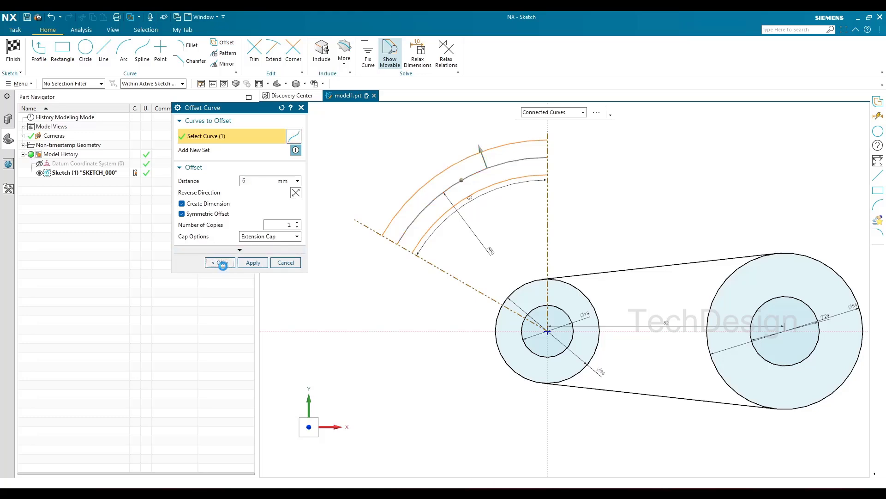
Step: Offset the reference arc symmetrically by 12 mm to both sides for the outer contour around the slot
click(123, 51)
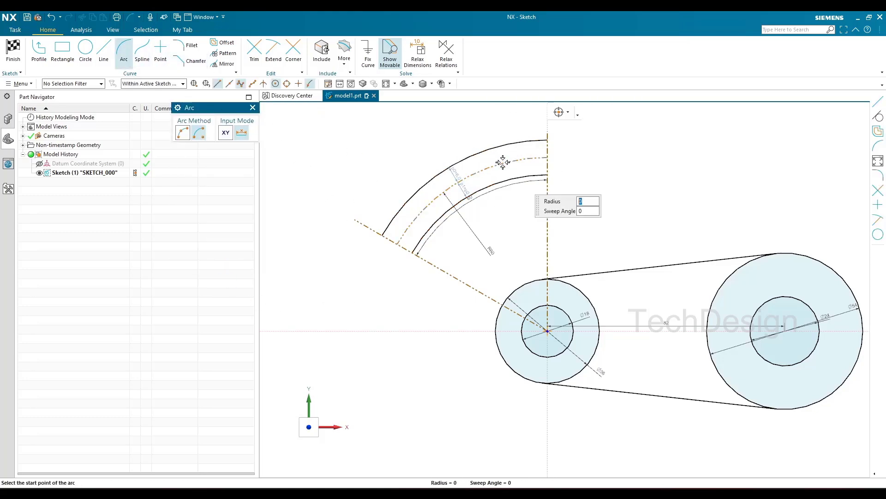
click(229, 43)
click(517, 163)
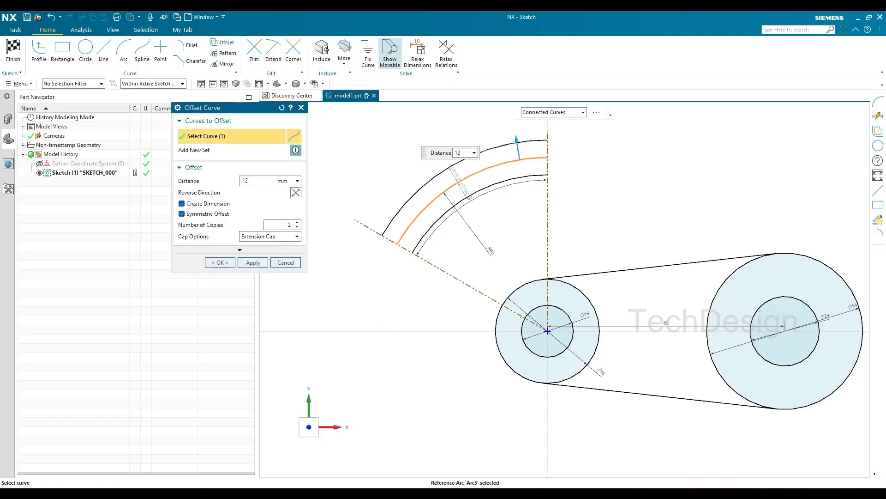
text(12)
key(Return)
click(219, 262)
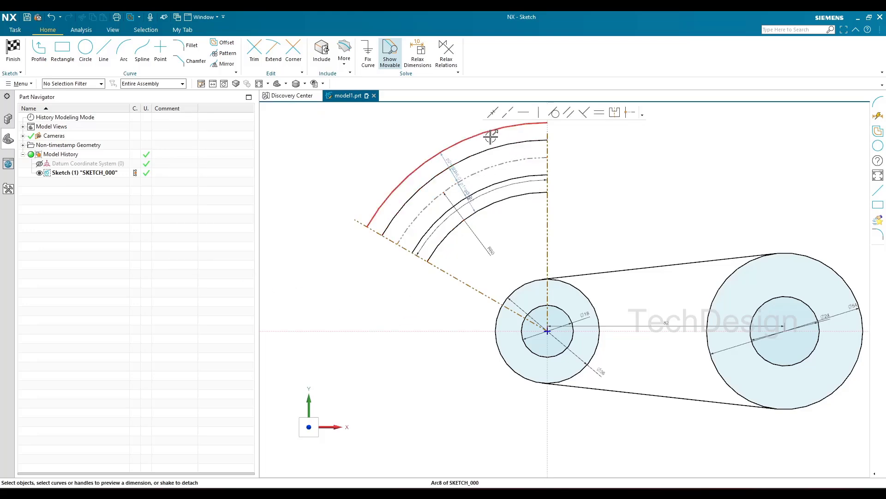
Step: Turn off point-on-curve snapping and close the slot's upper end with a 6 mm radius arc centred on the reference arc's endpoint
scroll(537, 166, up, 3)
scroll(510, 200, down, 3)
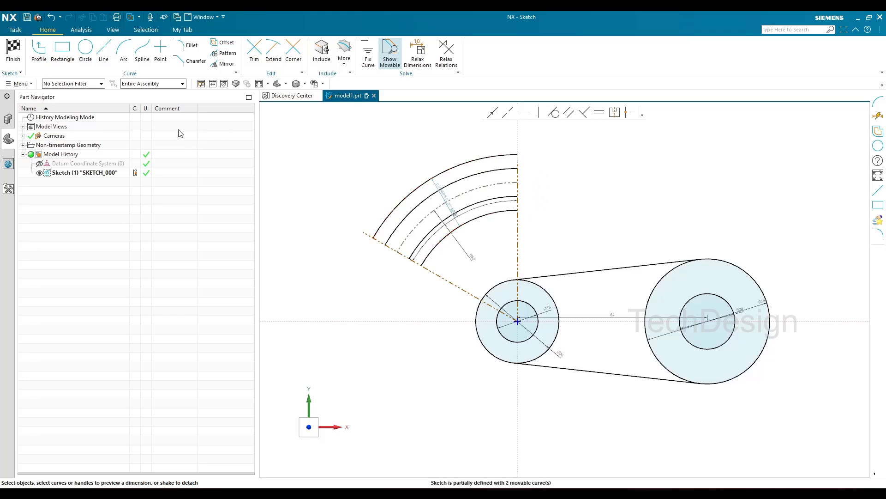
click(124, 49)
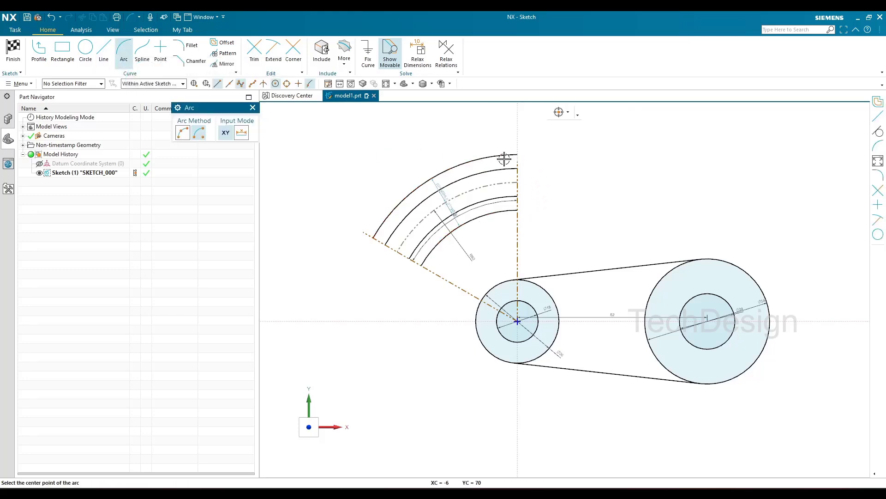
click(560, 112)
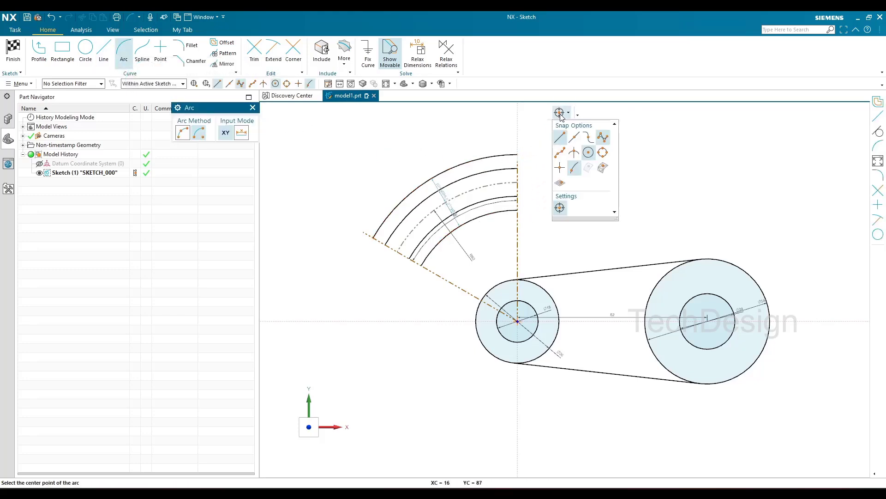
click(575, 168)
scroll(515, 191, up, 5)
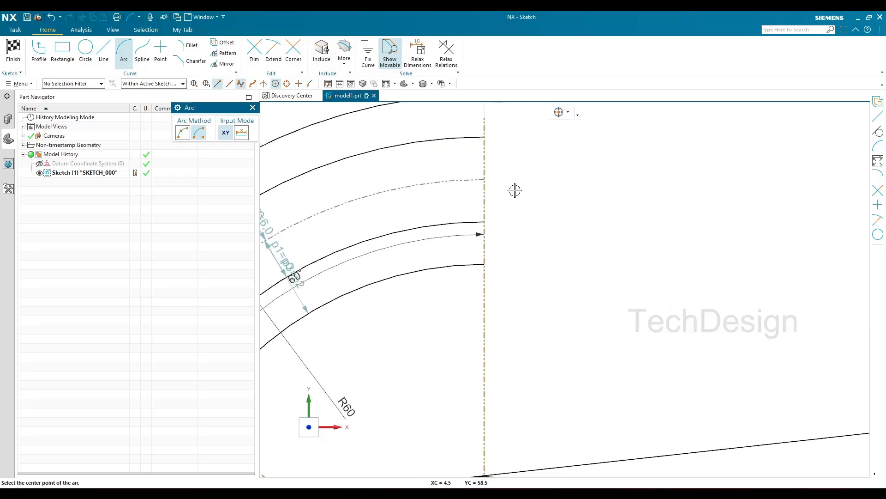
click(485, 179)
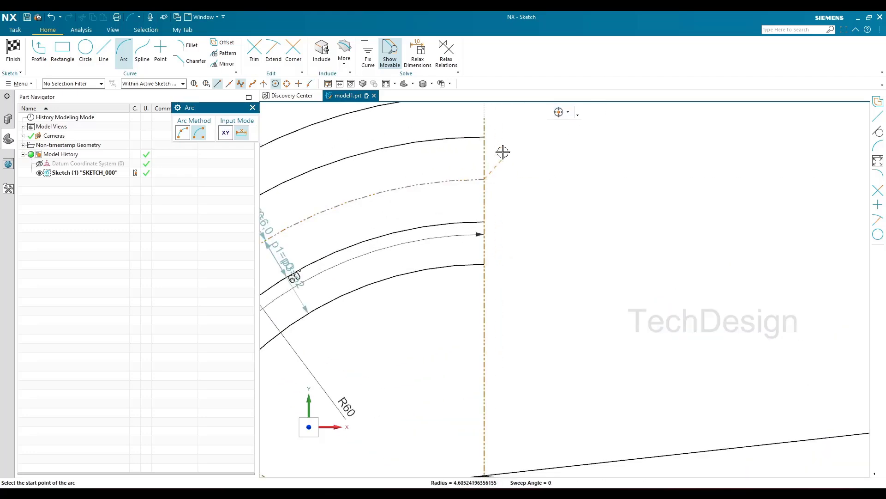
click(484, 137)
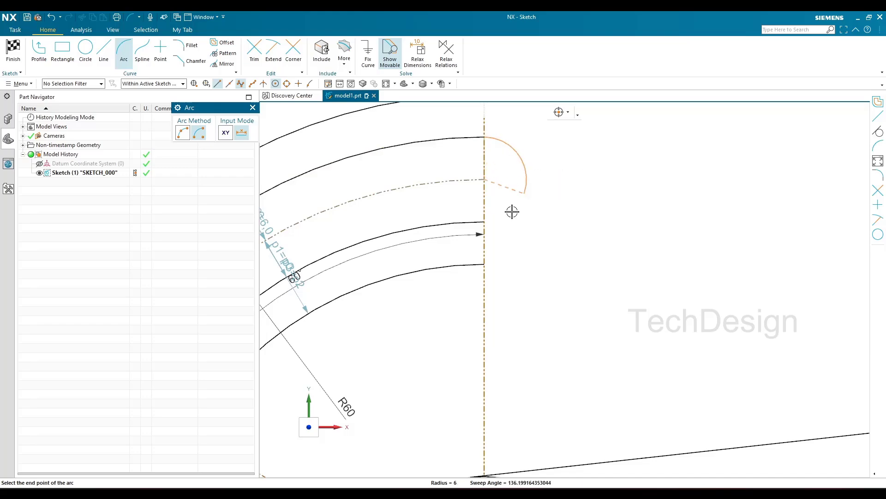
click(484, 226)
scroll(534, 193, down, 3)
scroll(529, 187, up, 3)
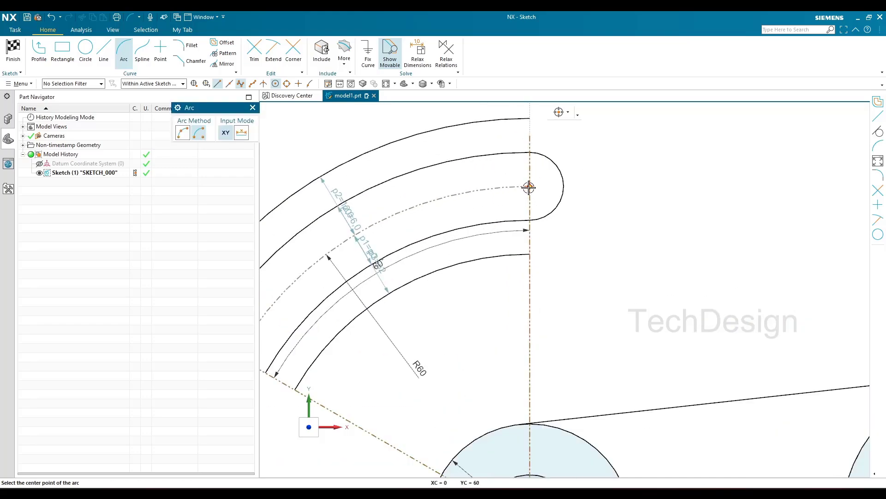
Step: Close the outer contour's upper end with a concentric 12 mm radius arc
click(529, 186)
click(530, 119)
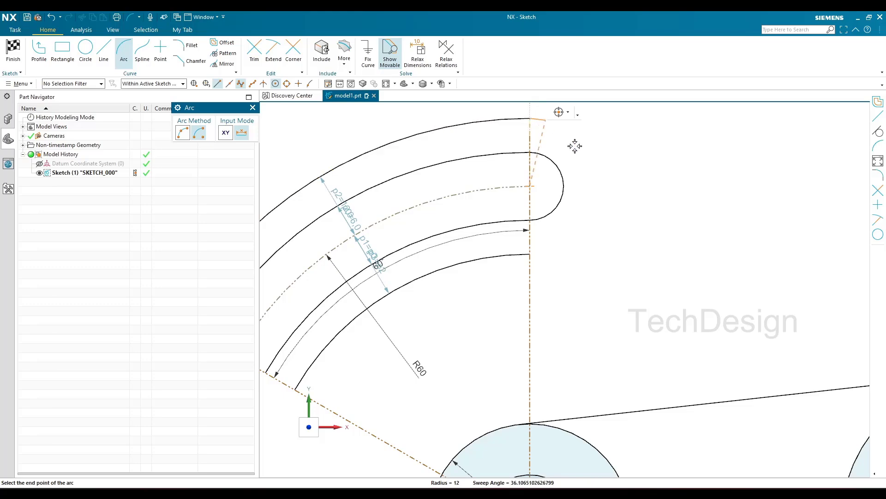
click(530, 254)
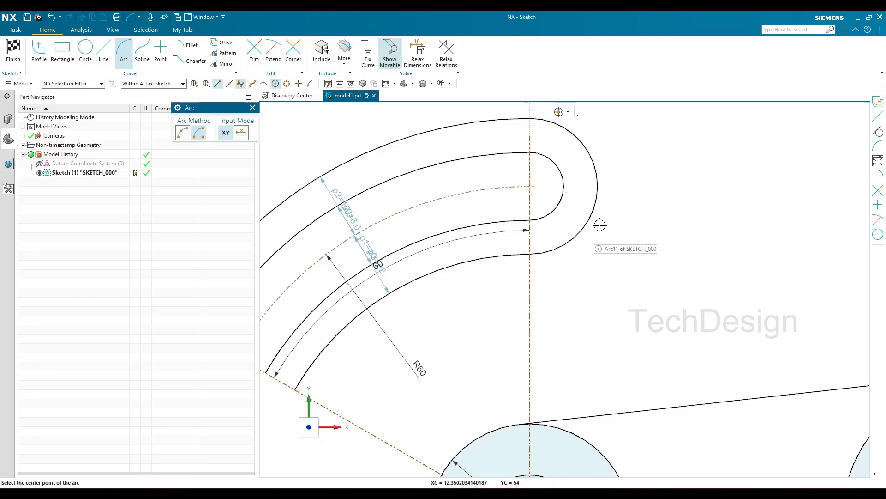
Step: Close the slot's lower end with a 6 mm radius arc centred on the reference arc's other endpoint
scroll(461, 326, down, 3)
scroll(447, 242, up, 4)
click(471, 205)
click(498, 224)
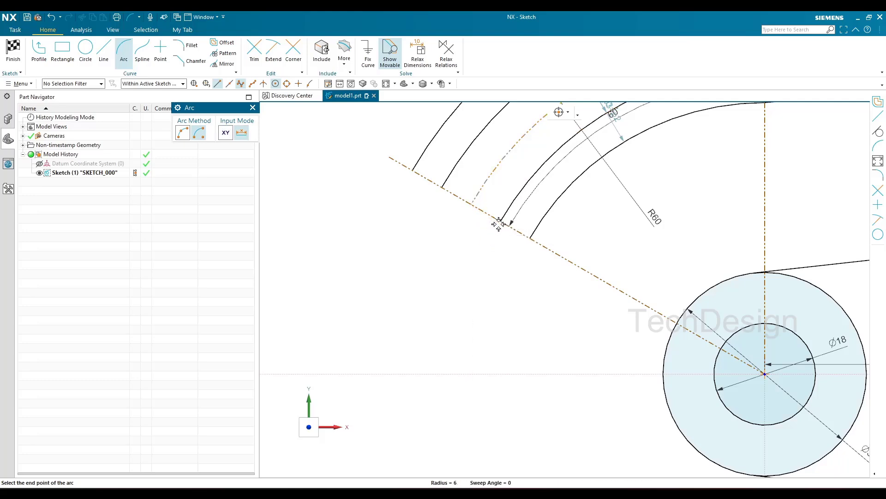
click(442, 188)
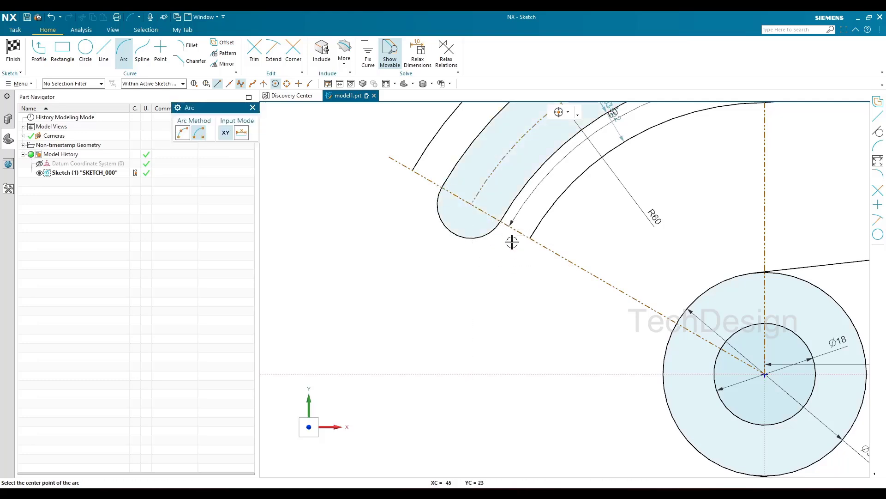
Step: Close the outer contour's lower end with an arc concentric to the slot's end, joining both outer offset arcs
click(471, 203)
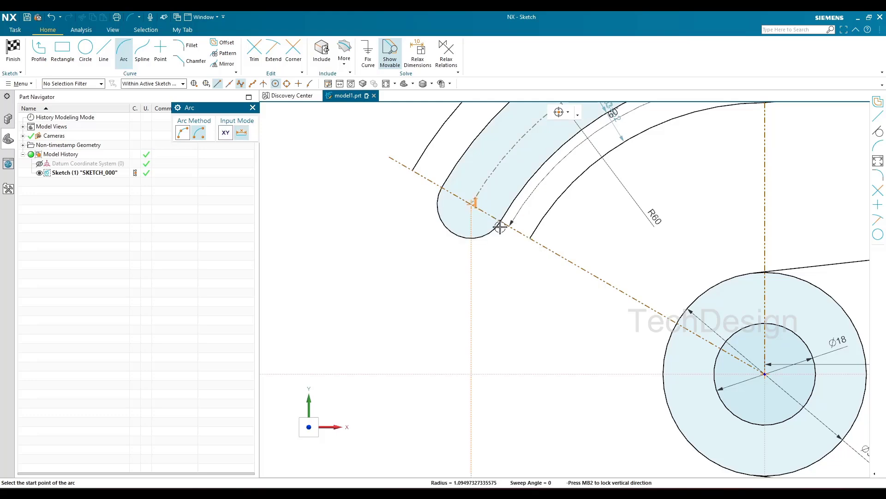
click(529, 237)
click(412, 170)
key(Escape)
scroll(344, 174, down, 5)
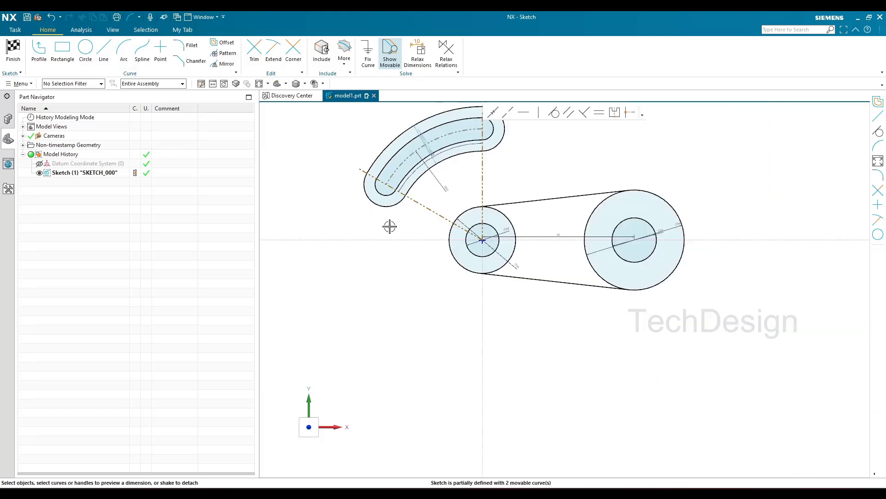
Step: Trim the vertical reference line's upper end back to the slot and the slanted reference line's outer end back to the outer contour
scroll(389, 226, down, 3)
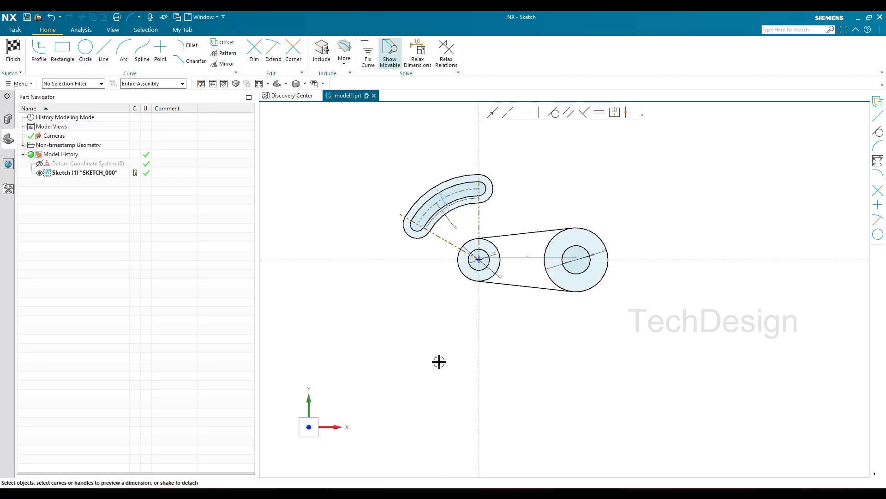
scroll(447, 188, up, 3)
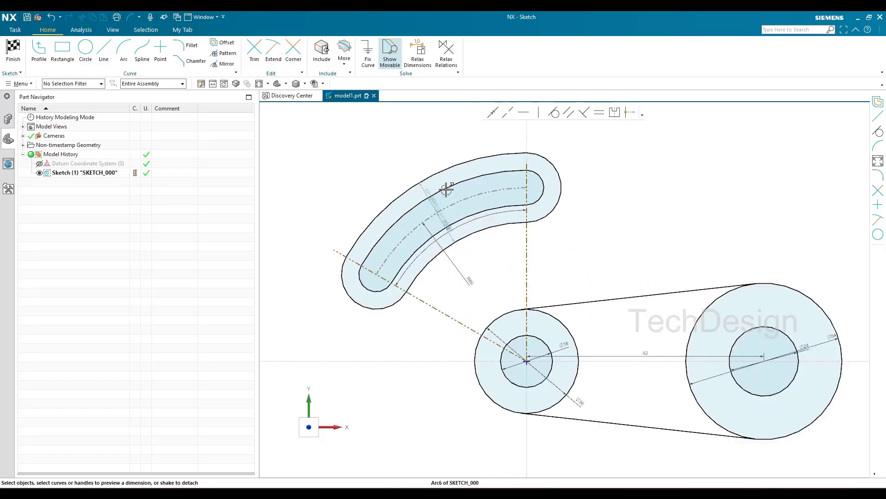
scroll(528, 154, up, 3)
scroll(523, 177, down, 6)
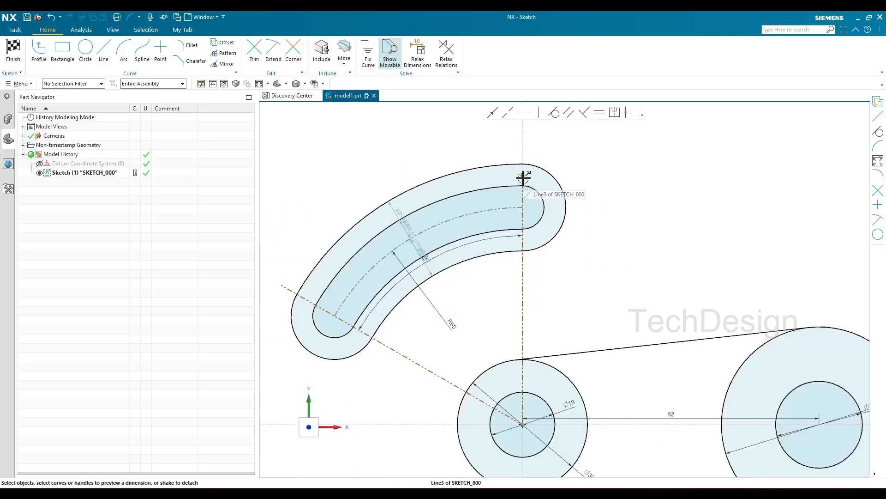
scroll(531, 174, up, 3)
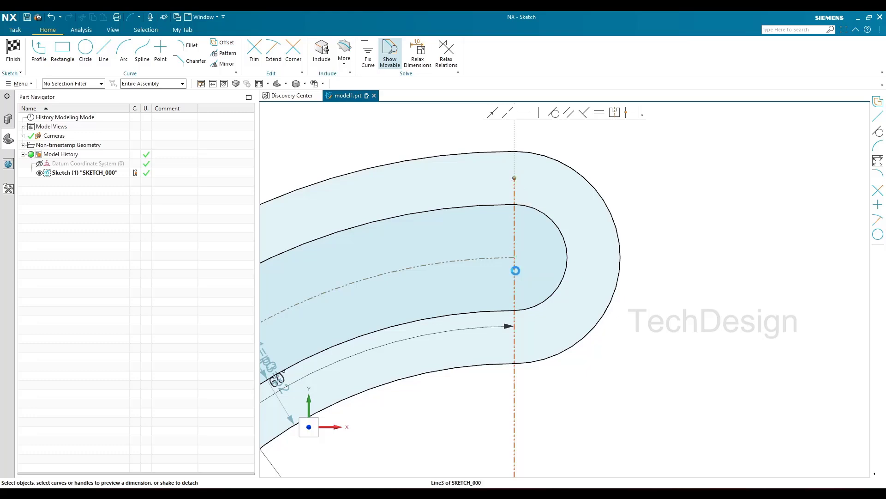
click(514, 268)
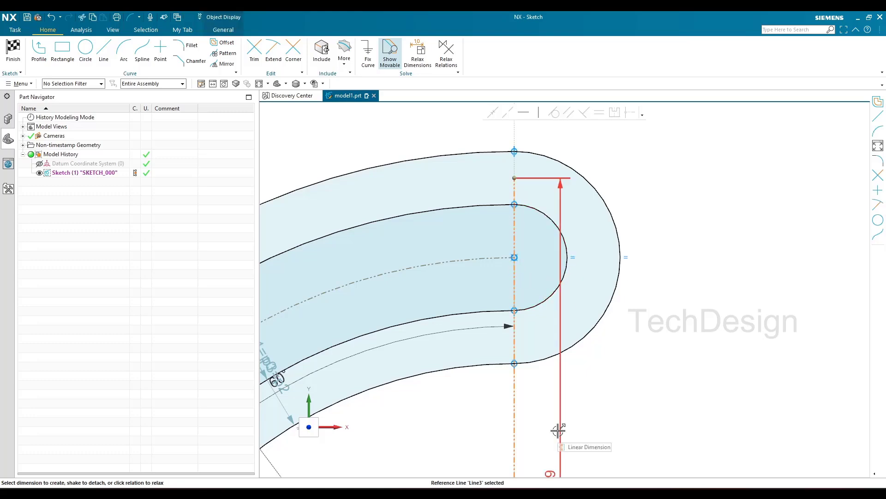
key(Escape)
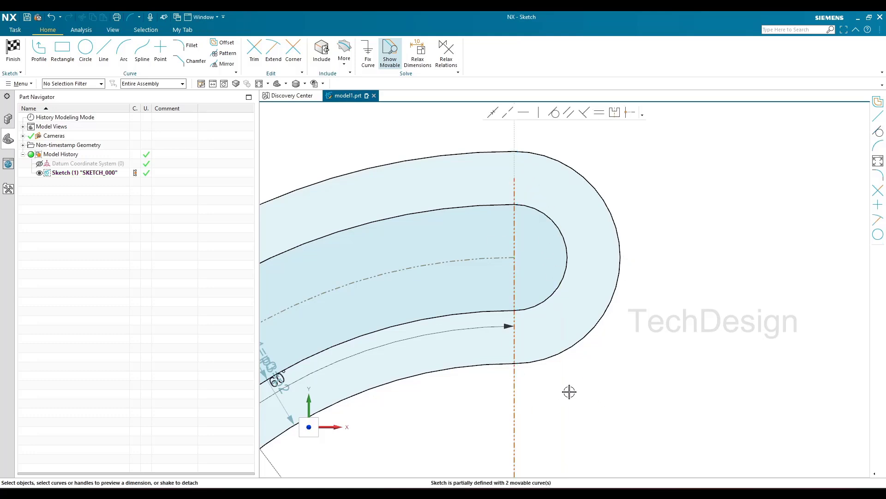
key(t)
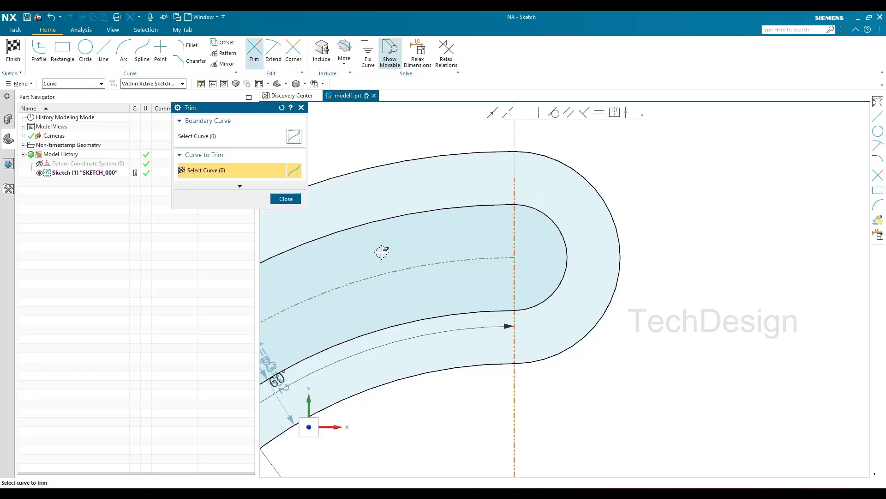
click(514, 190)
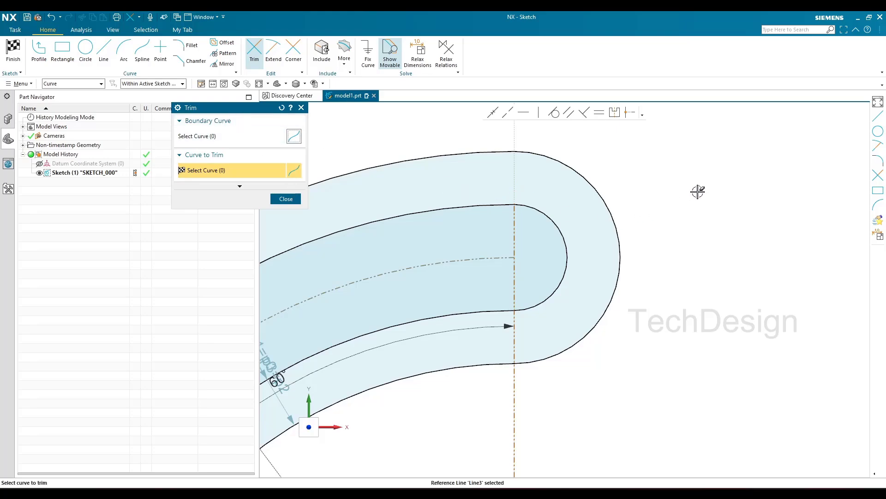
scroll(698, 191, down, 5)
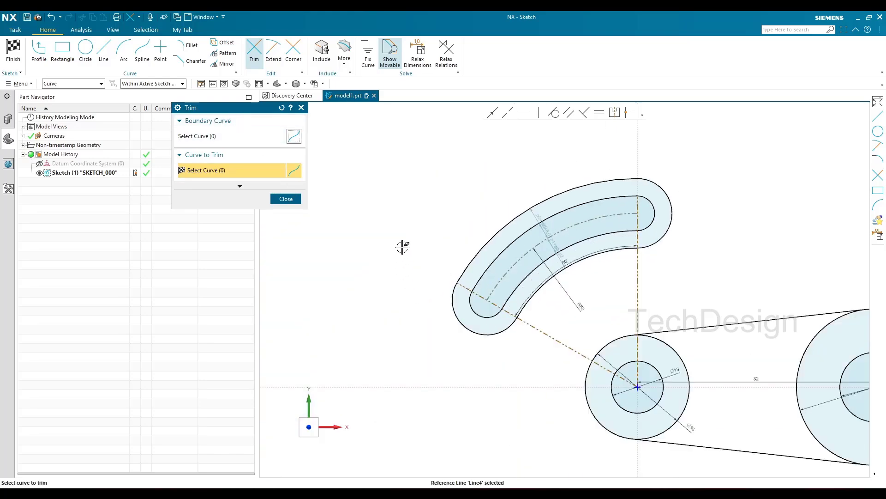
key(Escape)
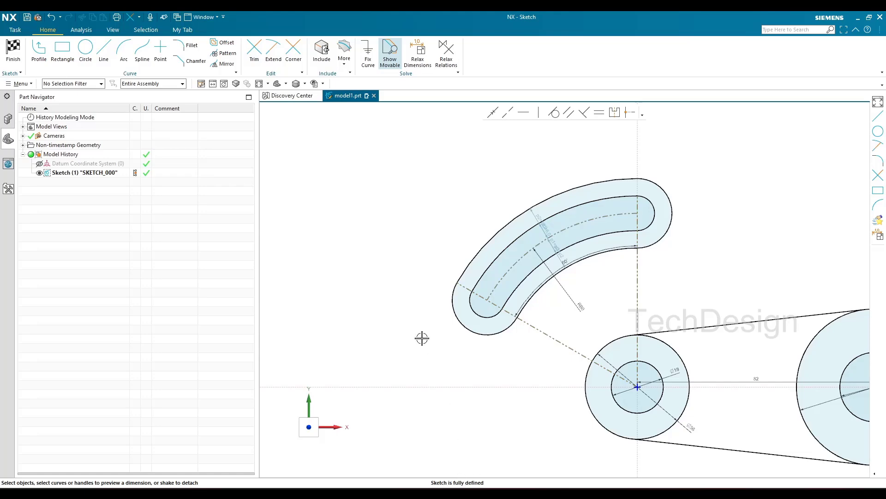
Step: Consult the reference drawing, enable point-on-curve snapping and draw a vertical line downward, tangent to the outer contour's upper end arc
scroll(364, 238, down, 3)
scroll(481, 318, up, 3)
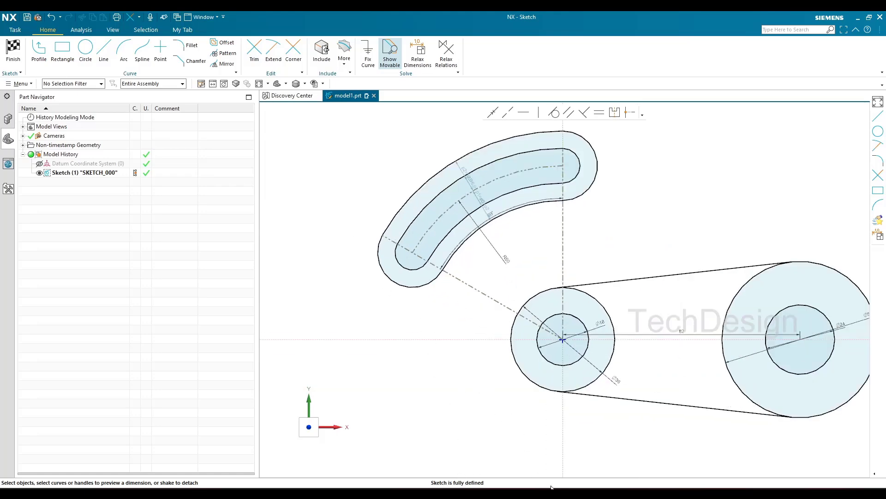
click(551, 486)
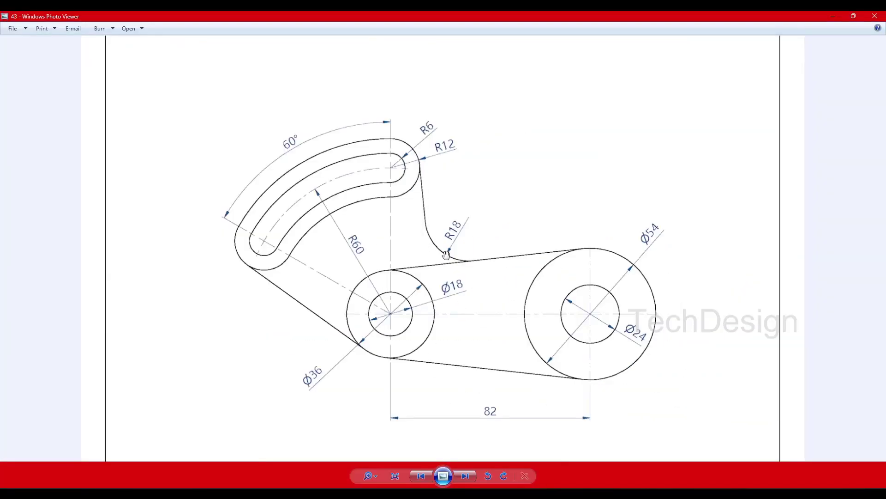
click(832, 17)
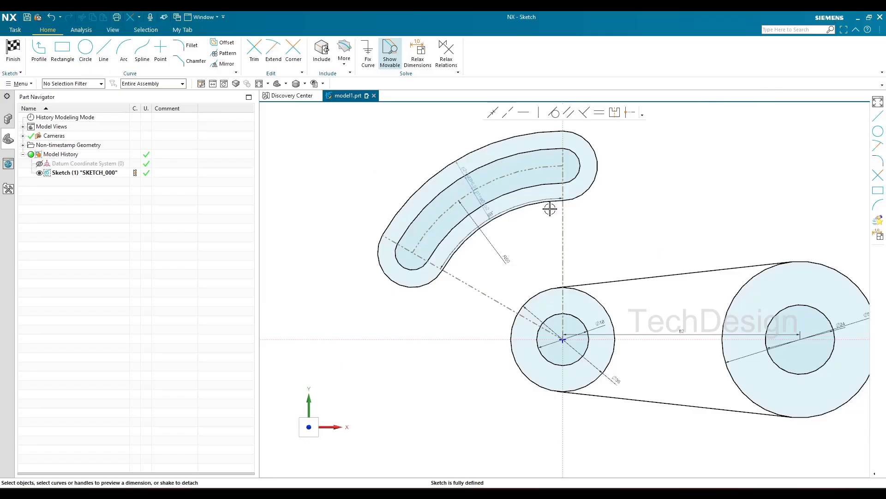
click(103, 48)
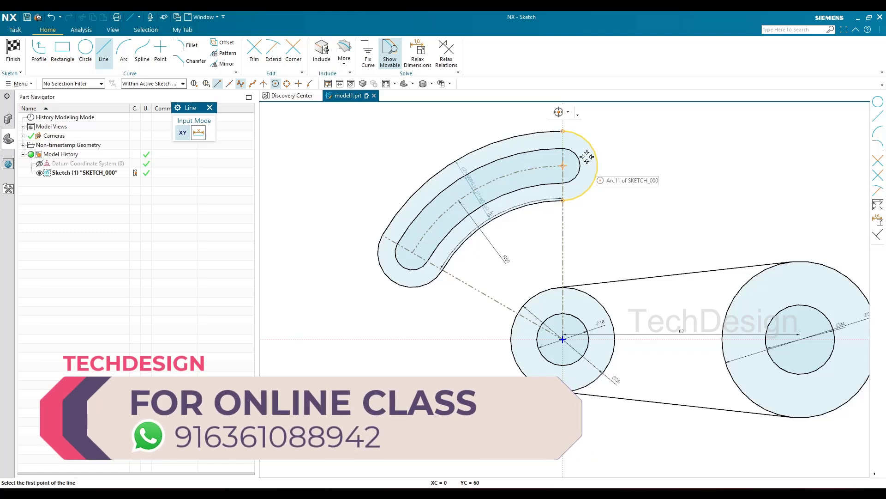
click(561, 112)
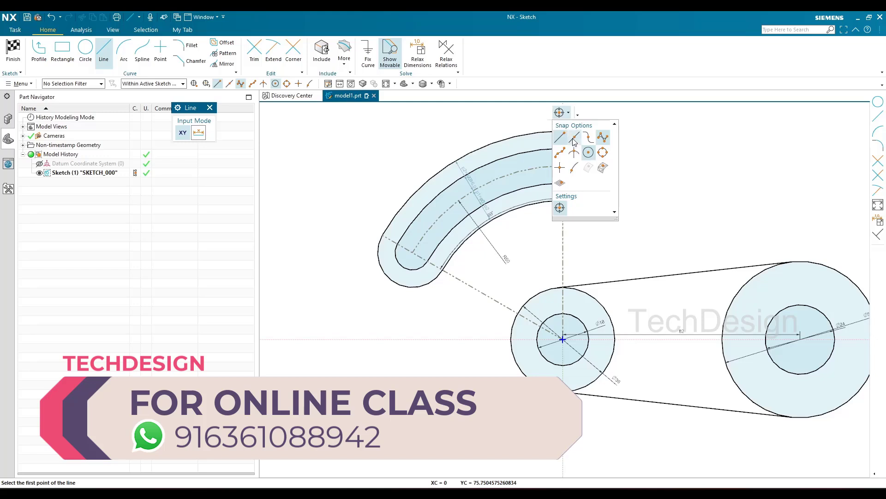
click(574, 168)
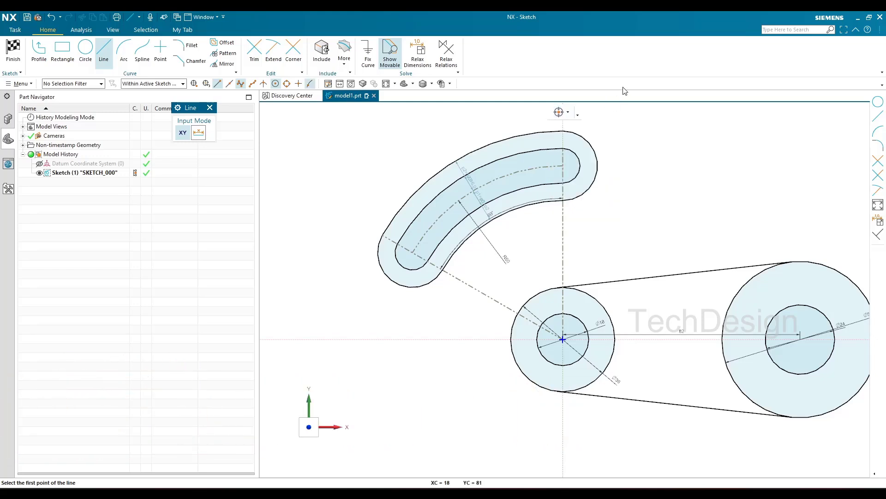
click(597, 165)
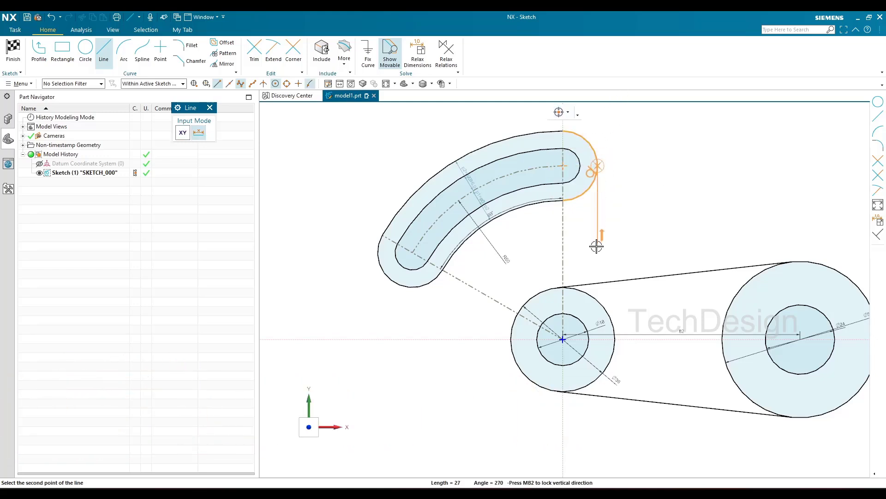
click(597, 261)
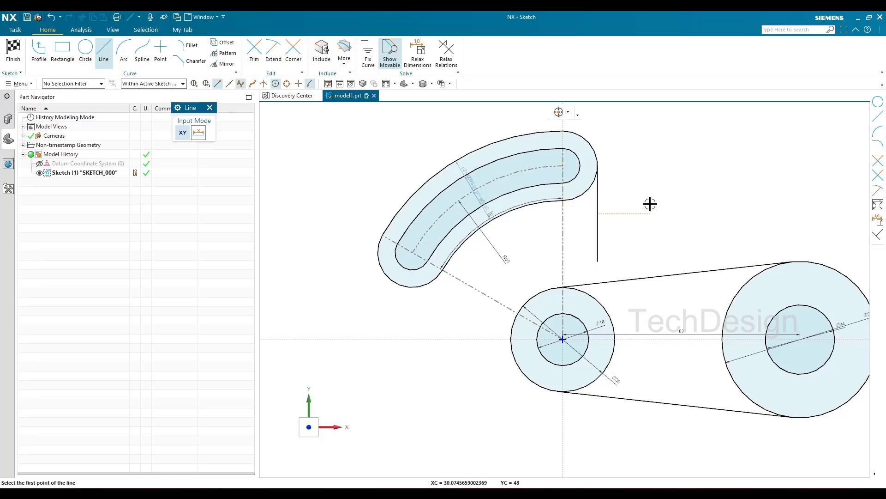
key(Escape)
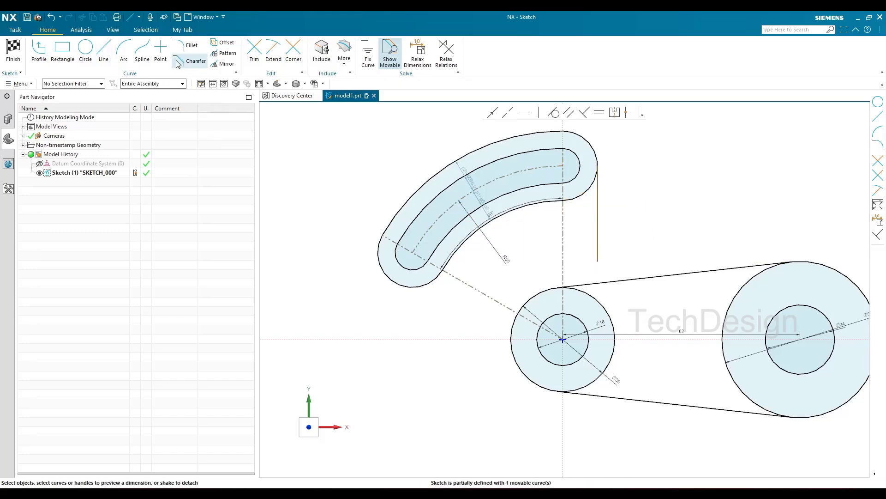
Step: Consult the reference drawing and fillet the vertical line and the upper tangent line between the circles with an 18 mm radius
key(alt+Tab)
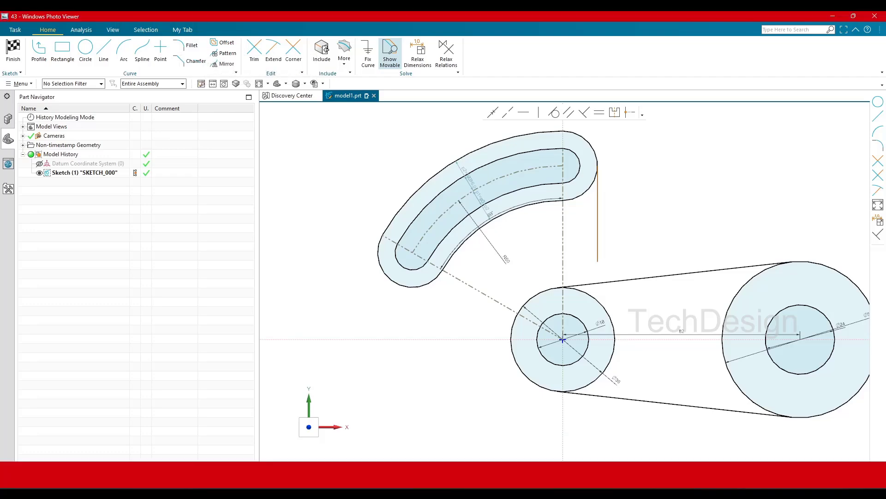
click(832, 17)
click(186, 45)
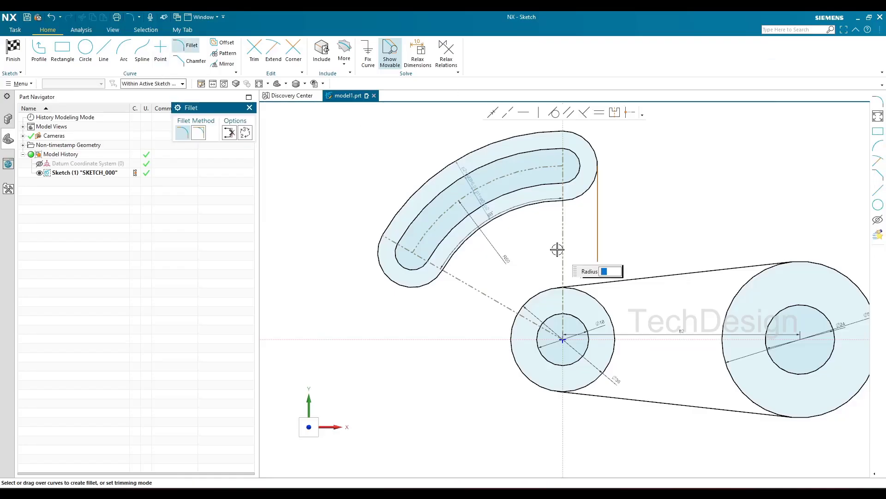
click(597, 228)
click(633, 275)
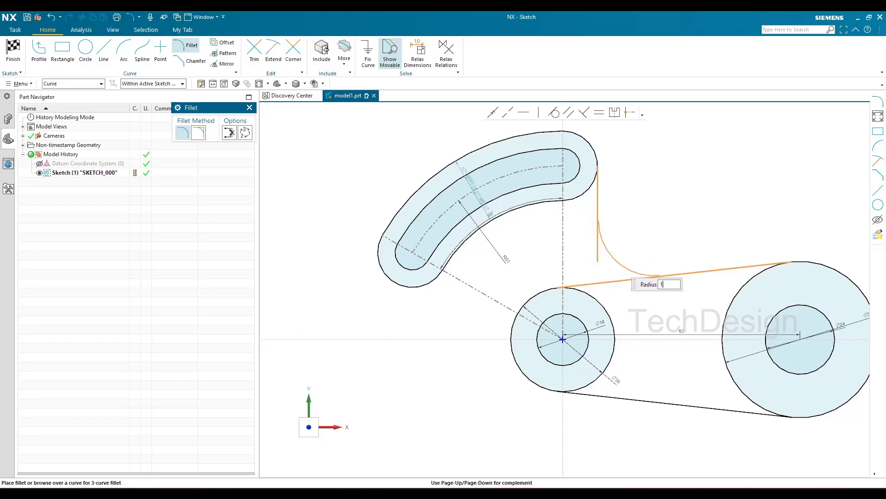
click(617, 259)
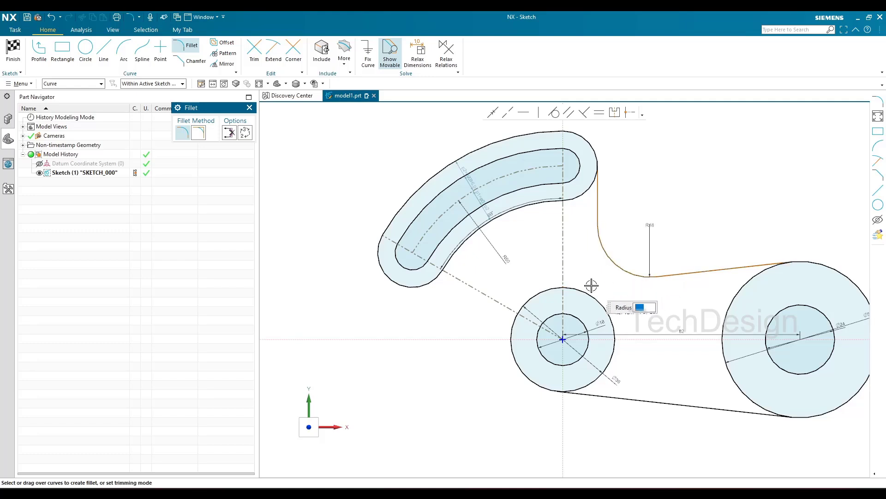
key(Escape)
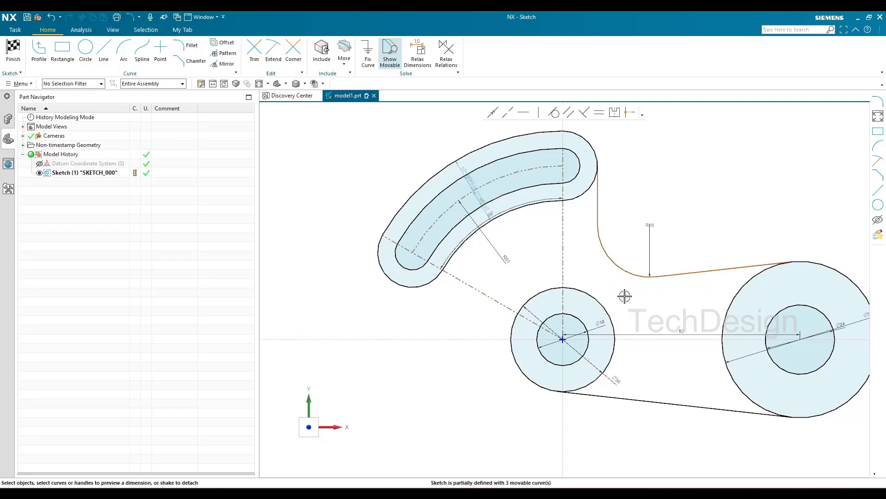
Step: Extend the shortened upper tangent line from the fillet back to the 36 mm circle
click(273, 50)
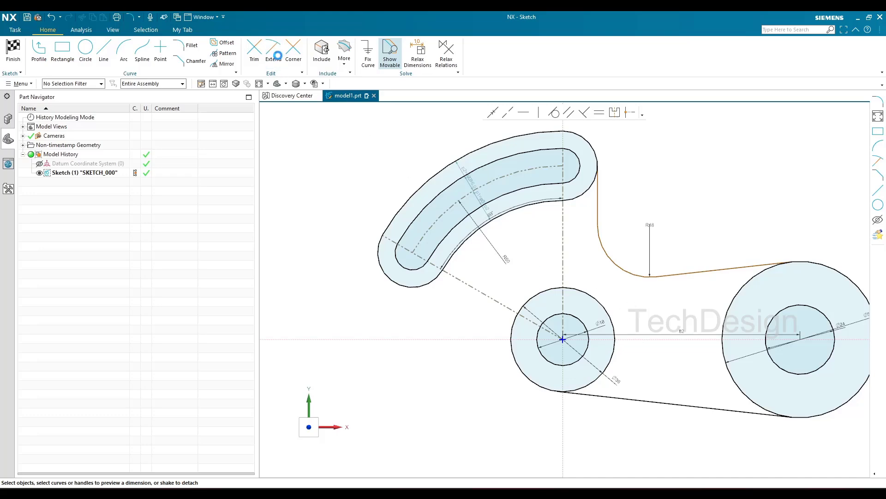
scroll(572, 291, up, 5)
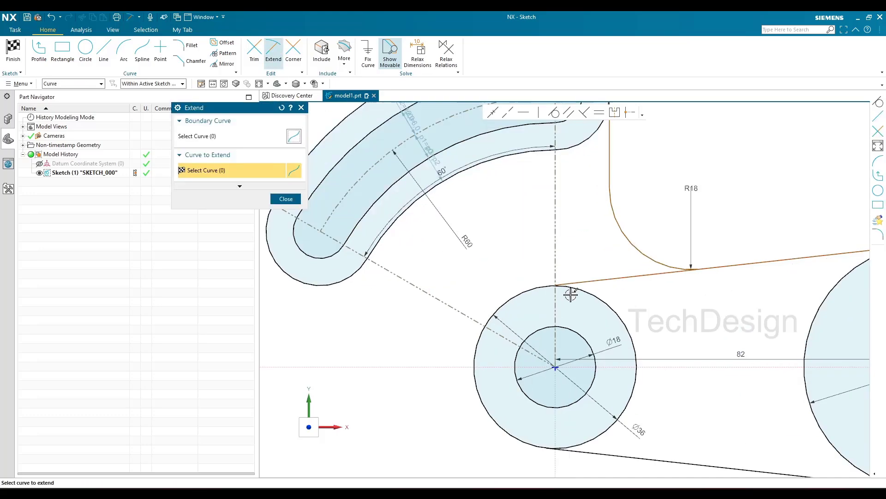
key(Escape)
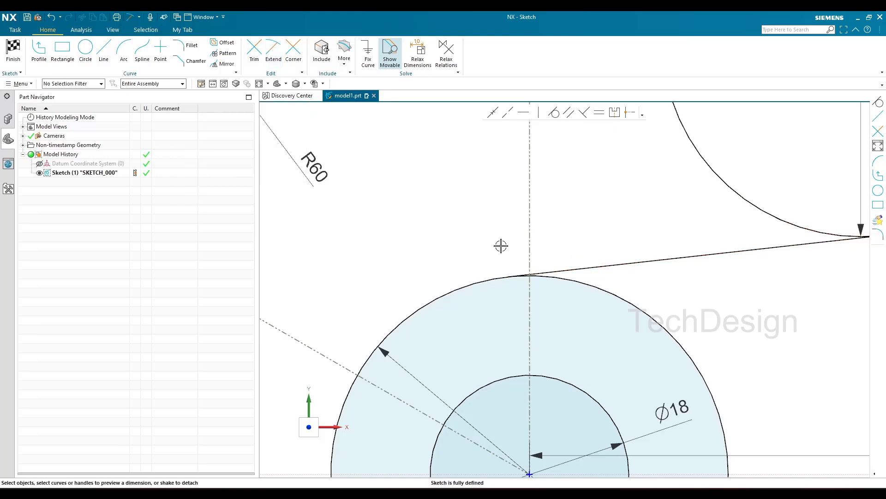
Step: Draw a line about 69 mm long from the outer contour's lower end arc past the 36 mm circle, tangent to both
scroll(500, 245, down, 5)
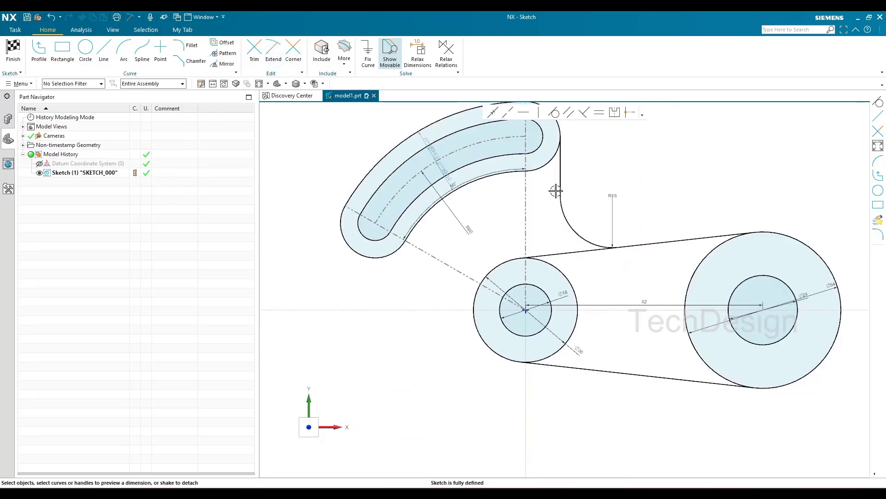
scroll(626, 210, down, 2)
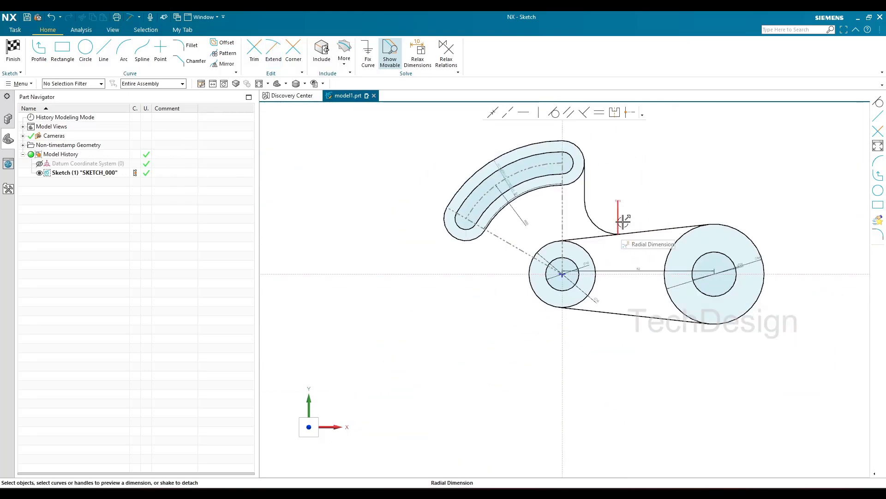
scroll(643, 220, up, 1)
key(ctrl+f)
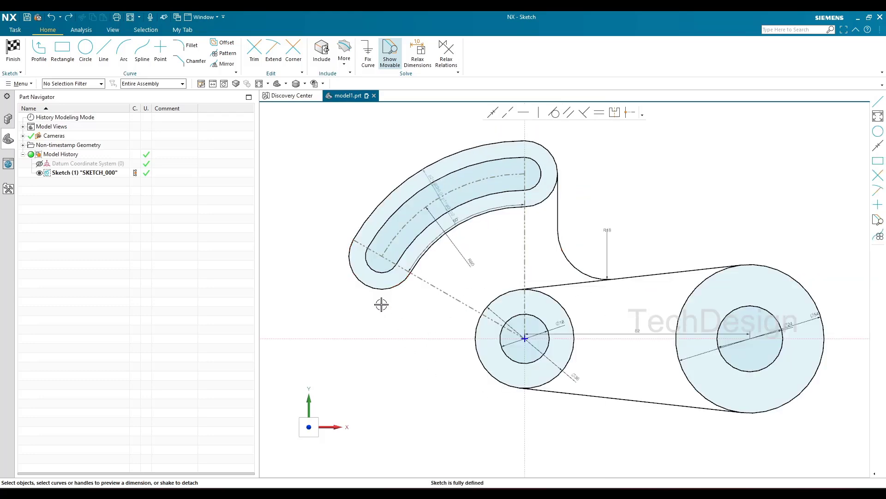
click(104, 51)
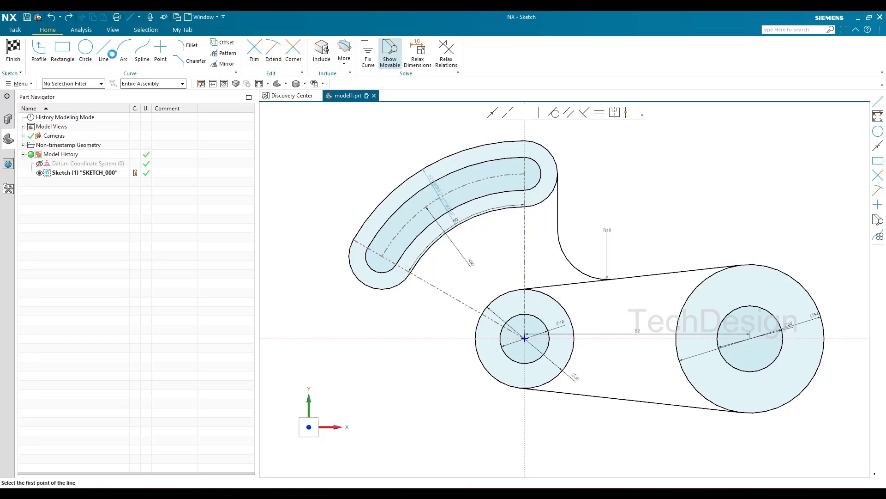
click(366, 287)
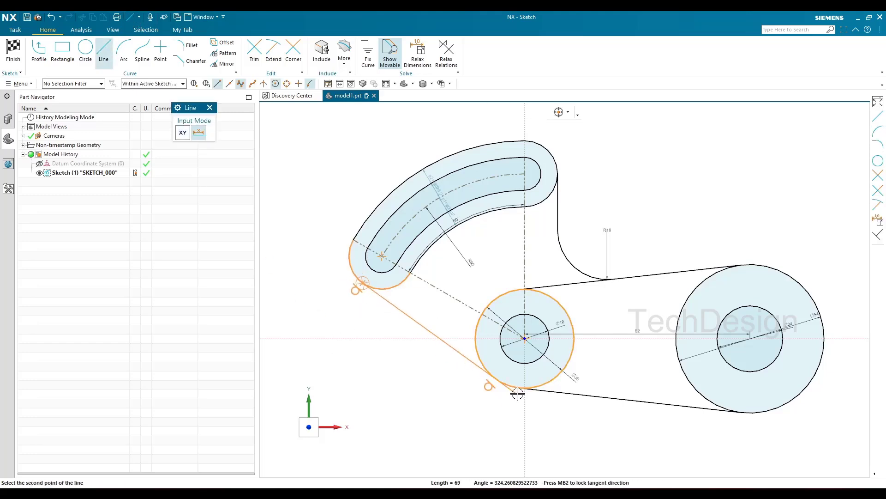
click(518, 393)
key(Escape)
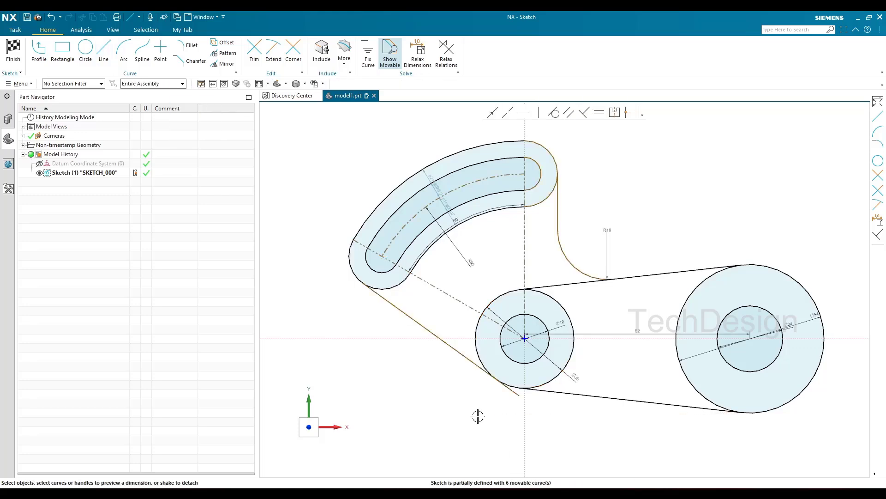
Step: Trim the new tangent line's overshoot back to the 36 mm circle and compare the finished profile with the reference drawing
key(t)
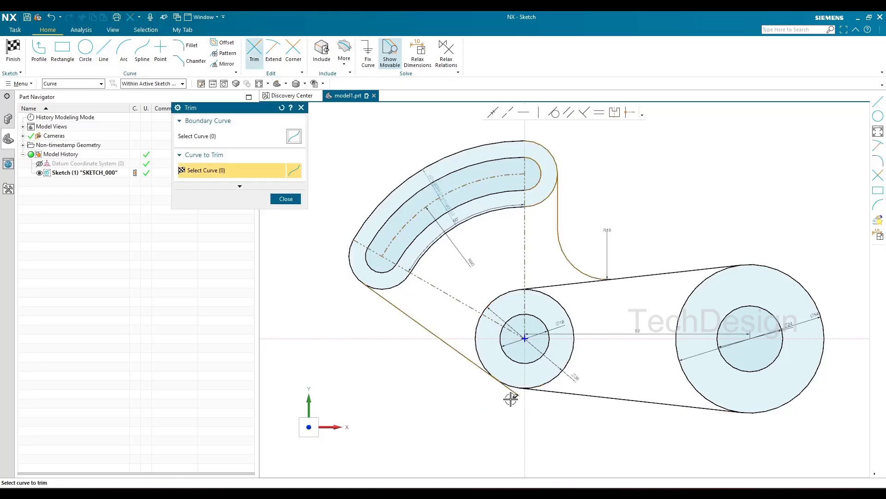
click(510, 389)
key(Escape)
scroll(484, 370, up, 2)
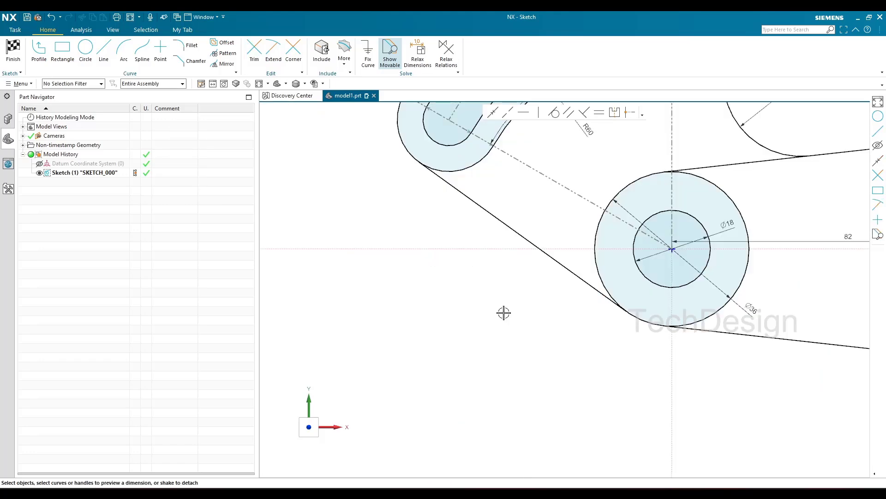
key(ctrl+f)
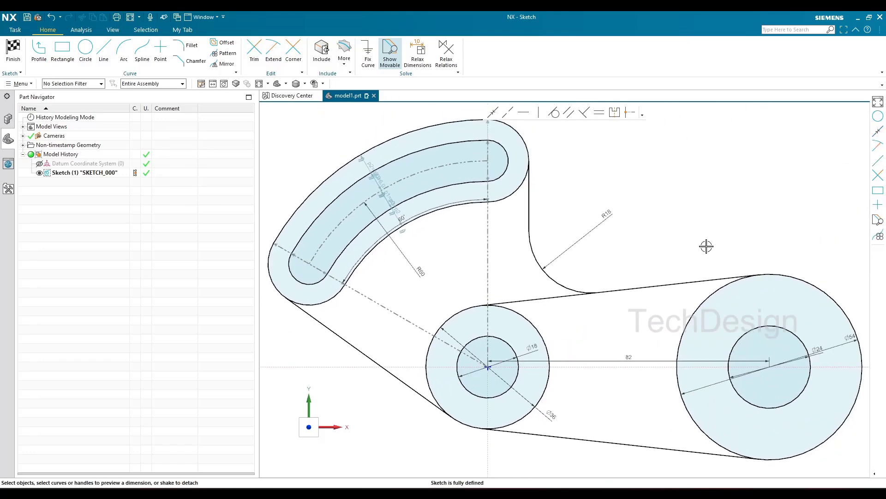
key(alt+Tab)
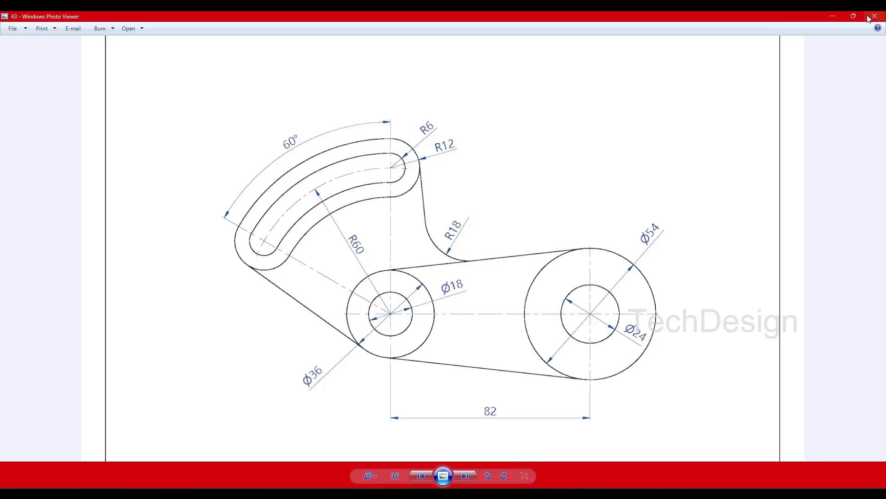
click(833, 17)
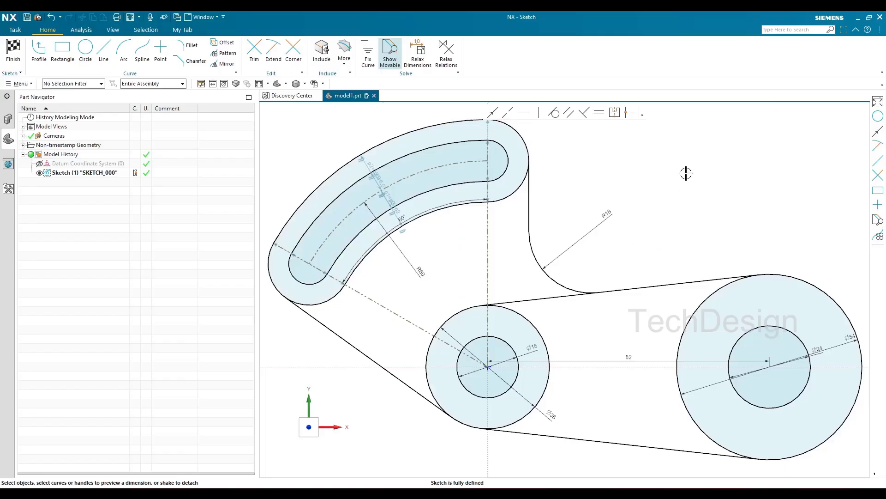